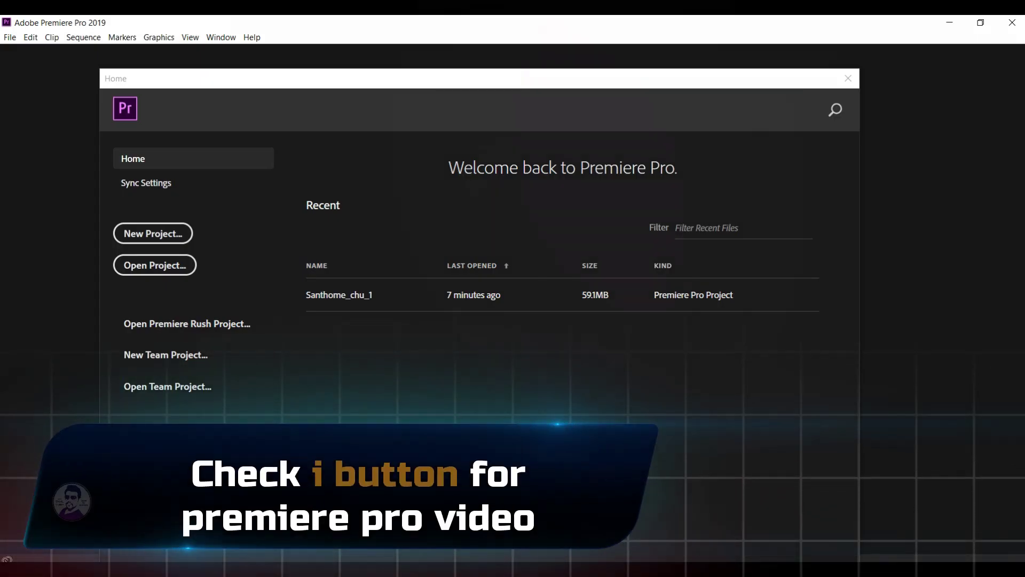
- Create a project named Untitled in the default location with the default settings, and close the program
left_click(145, 230)
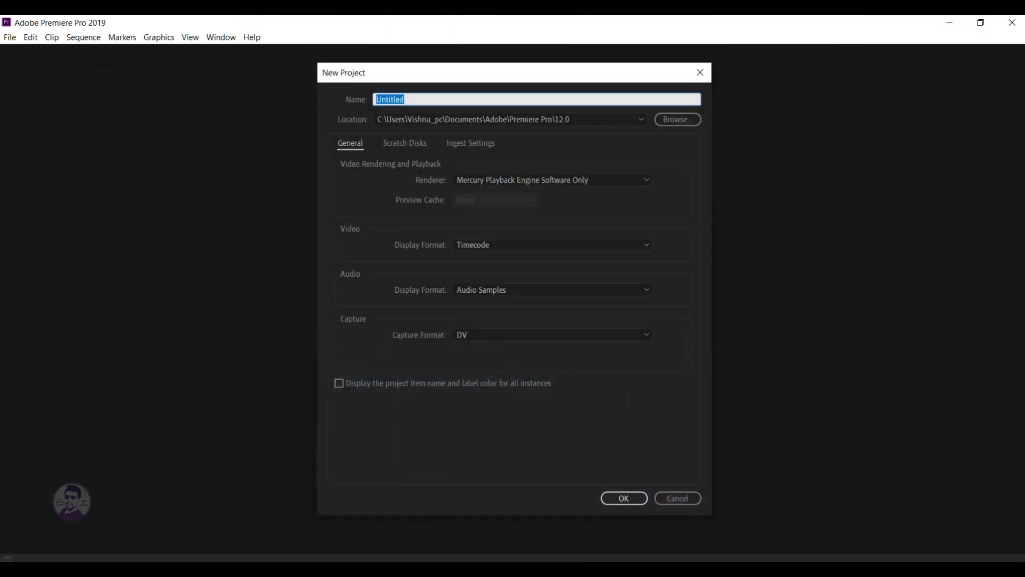
left_click(624, 498)
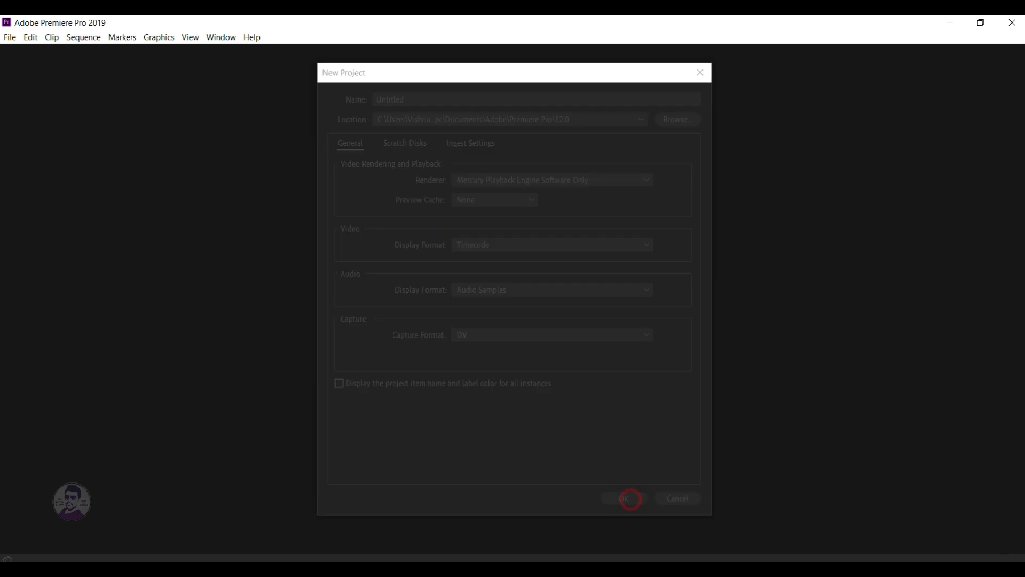
left_click(618, 307)
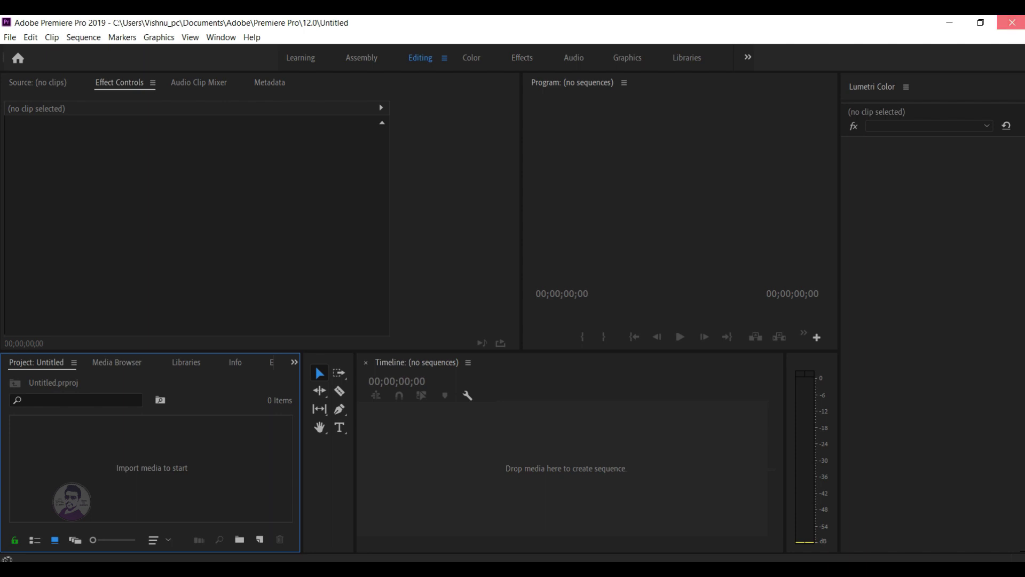
left_click(1012, 22)
key("Return")
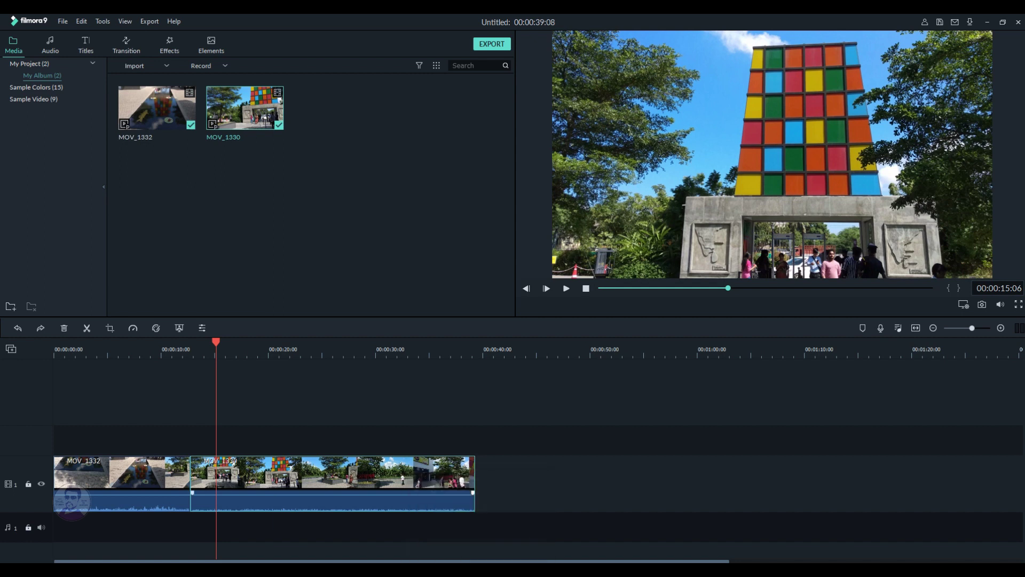
- In Filmora9, split the MOV_1332 clip on the timeline at 00:00:06:12 and delete its first part
left_click(121, 473)
left_click(331, 472)
left_click_drag(216, 341, 123, 341)
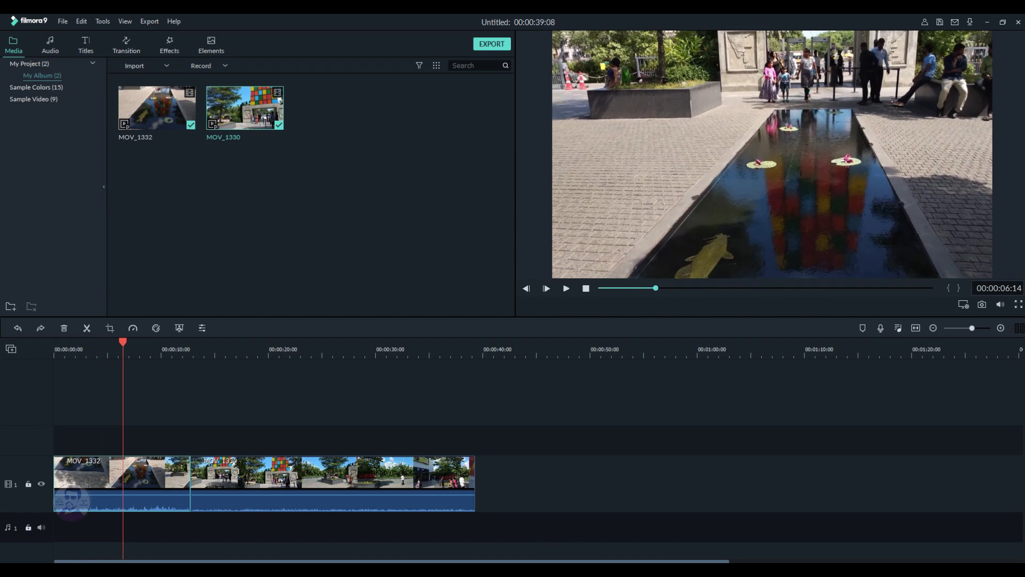
key("ctrl+b")
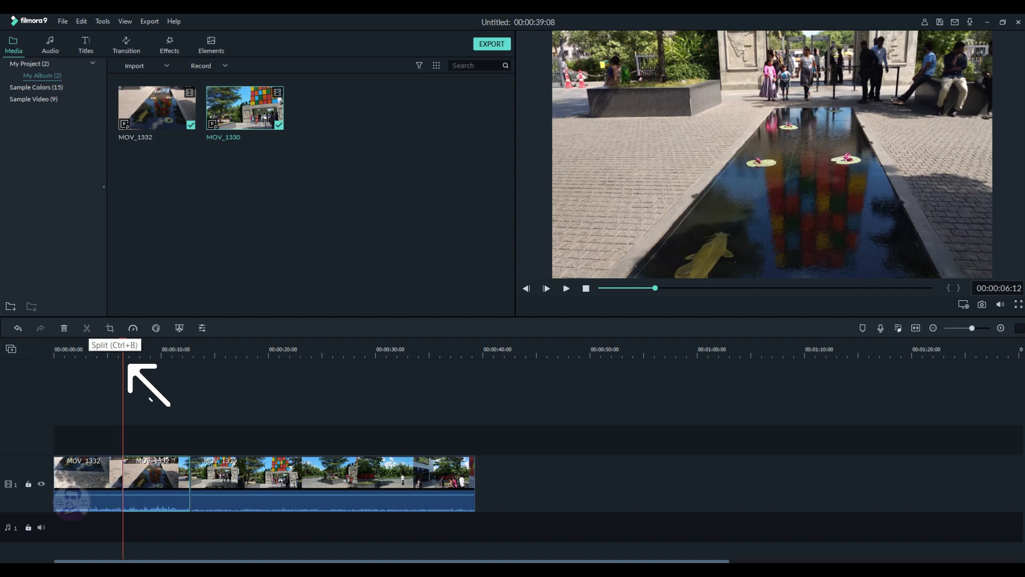
left_click(85, 476)
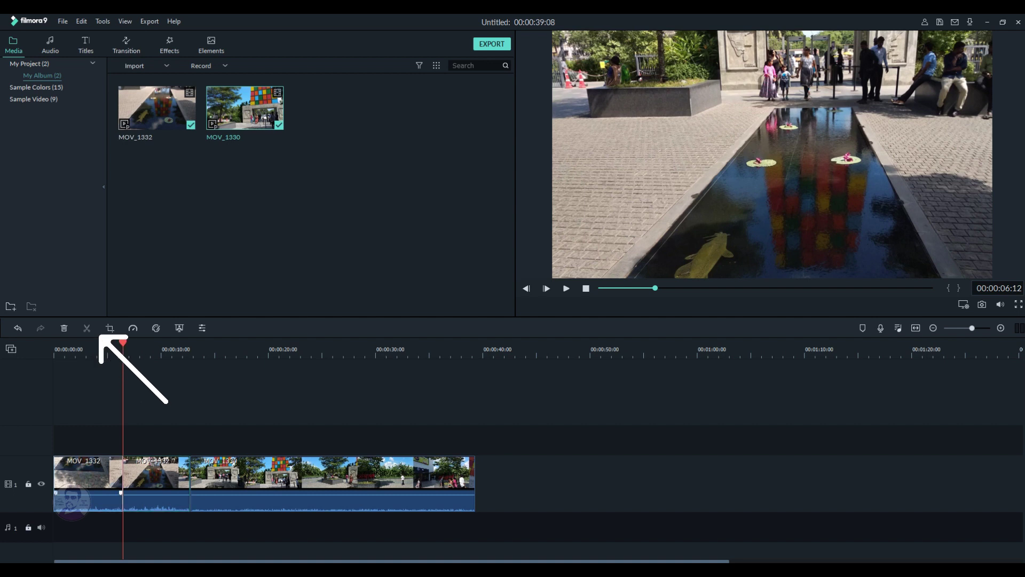
key("Delete")
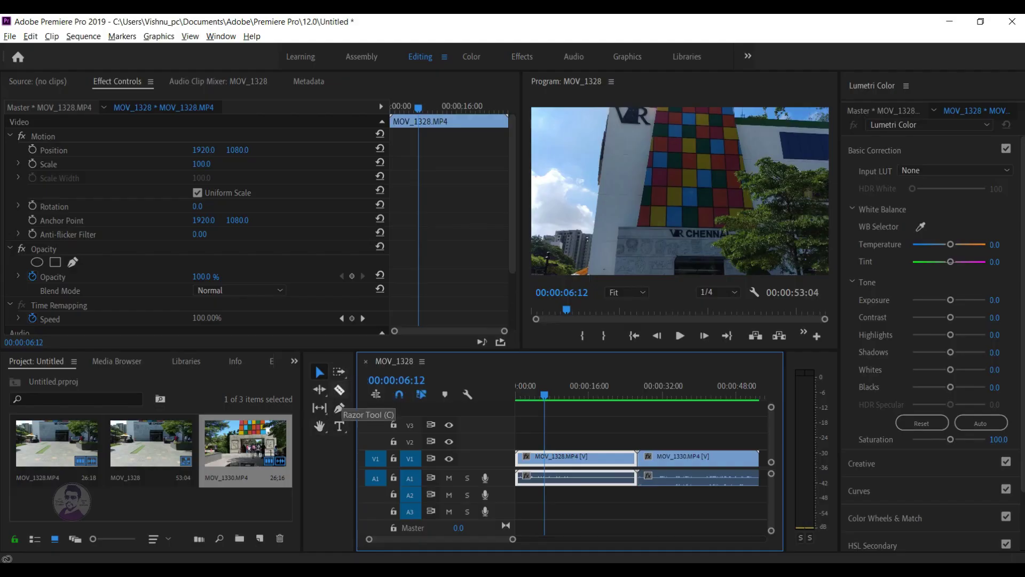
- In Premiere Pro, ripple delete the part of the MOV_1328 clip before 00:00:06:12 and play the sequence from its start
left_click(339, 390)
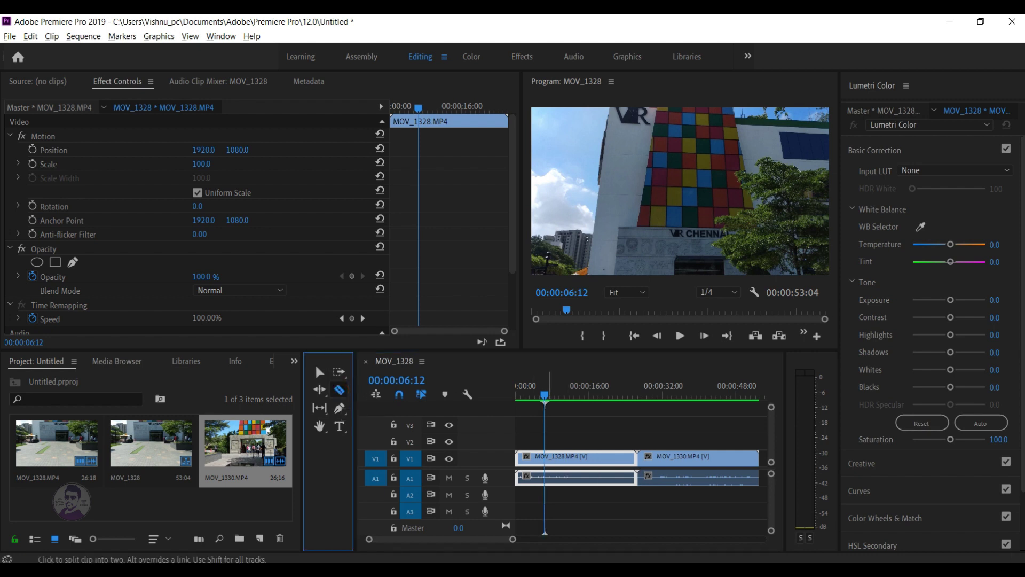
left_click(546, 457)
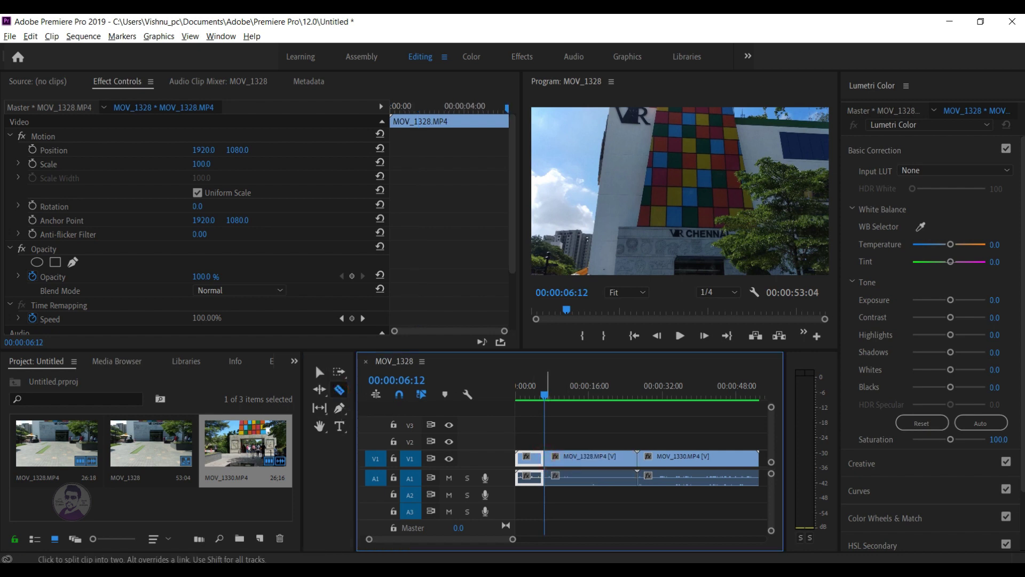
left_click(319, 372)
left_click(529, 464)
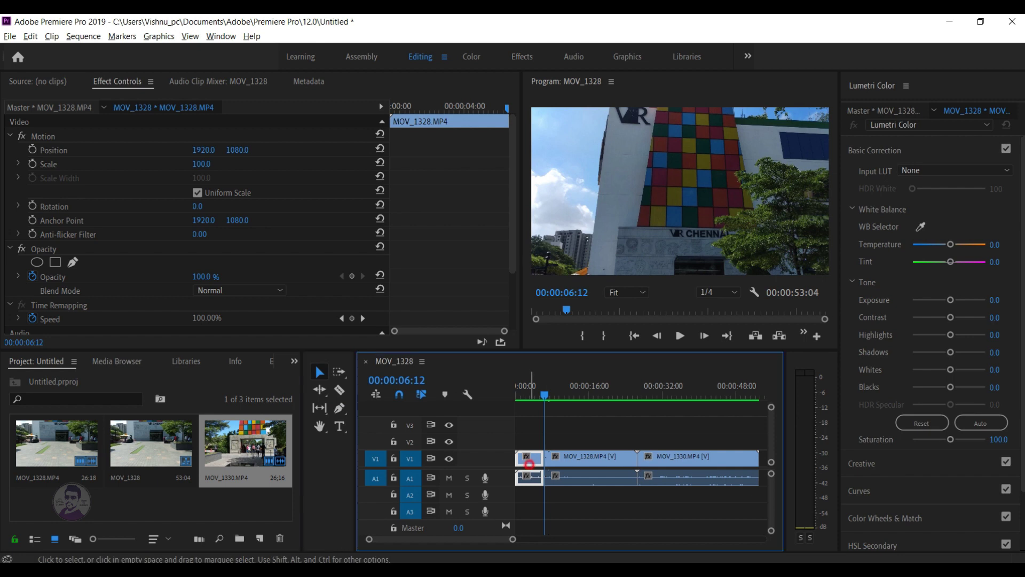
key("shift+Delete")
key("Home")
key("space")
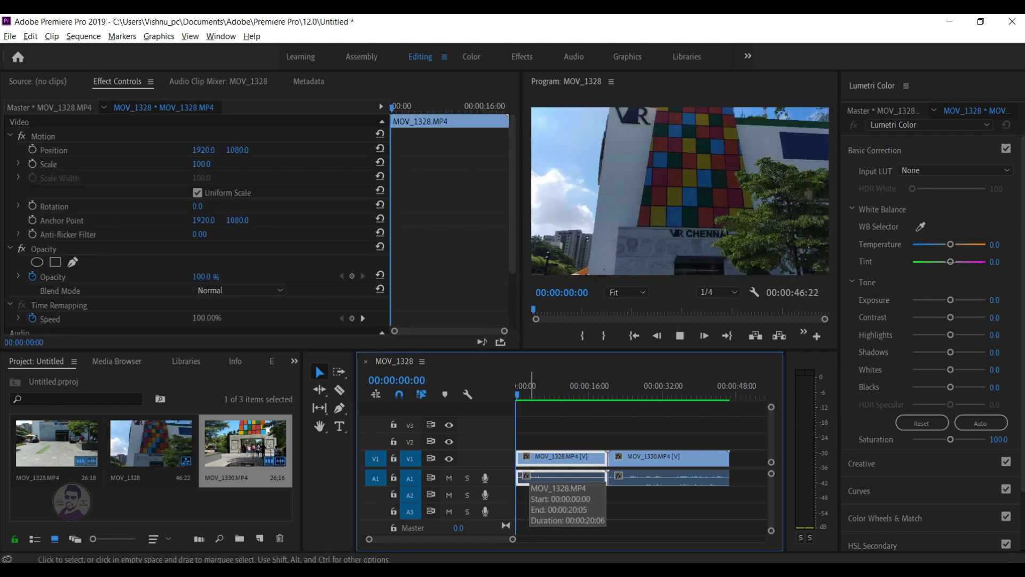
key("space")
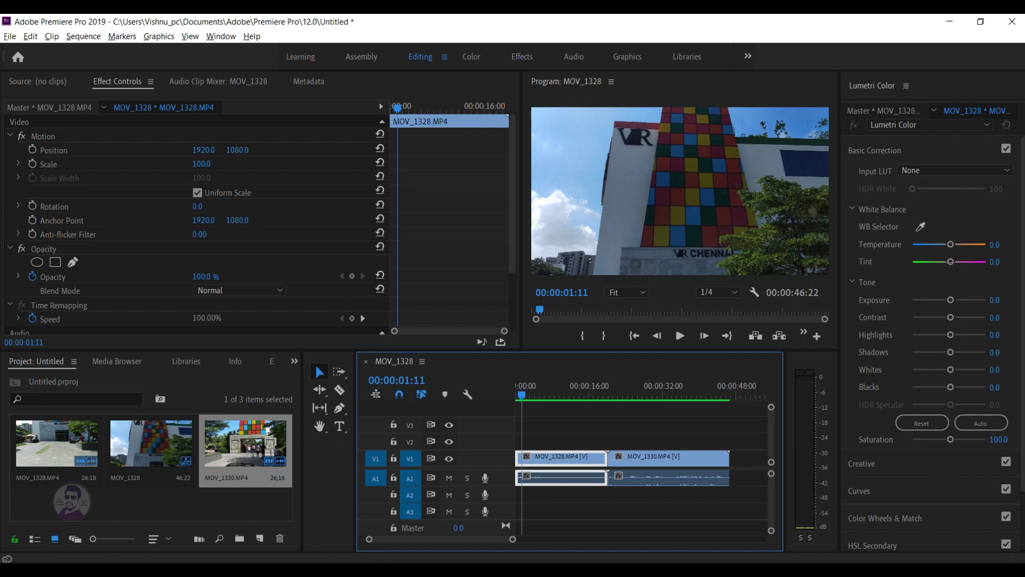
- Examine the motion, opacity, time remapping and audio properties of the MOV_1328 clip
left_click(54, 205)
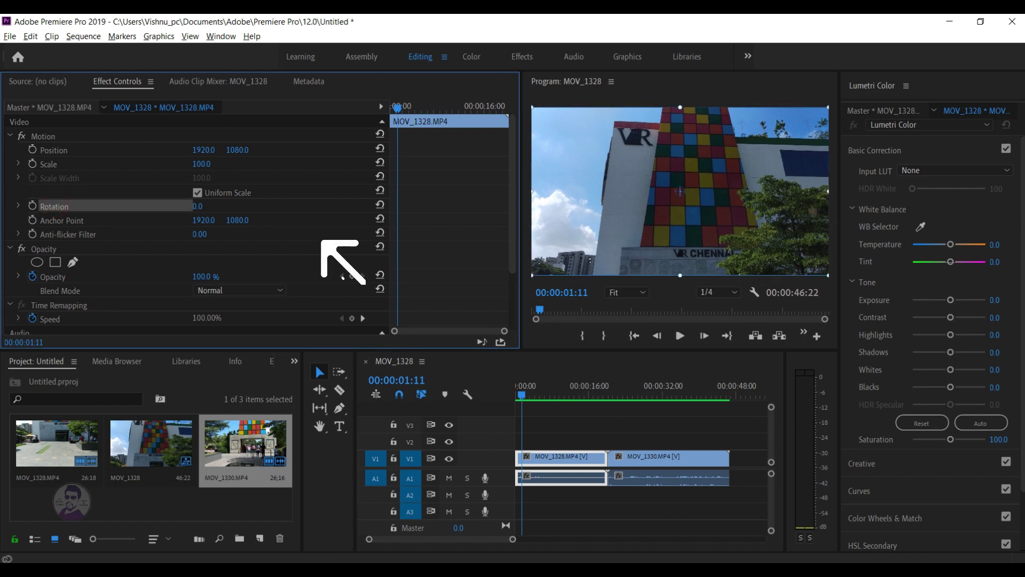
scroll(194, 229, "down", 3)
scroll(195, 229, "up", 3)
scroll(195, 221, "down", 3)
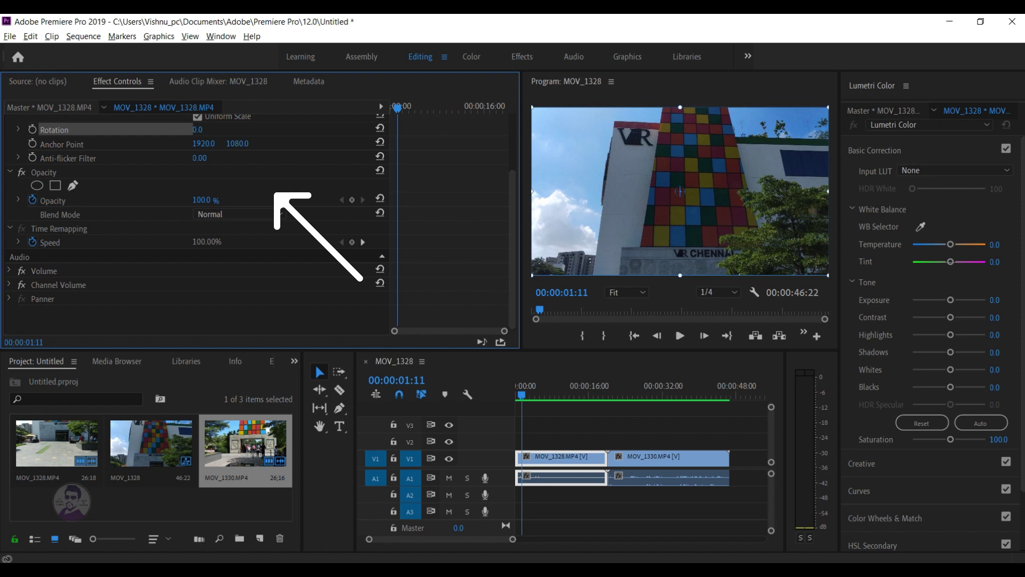
scroll(195, 221, "up", 3)
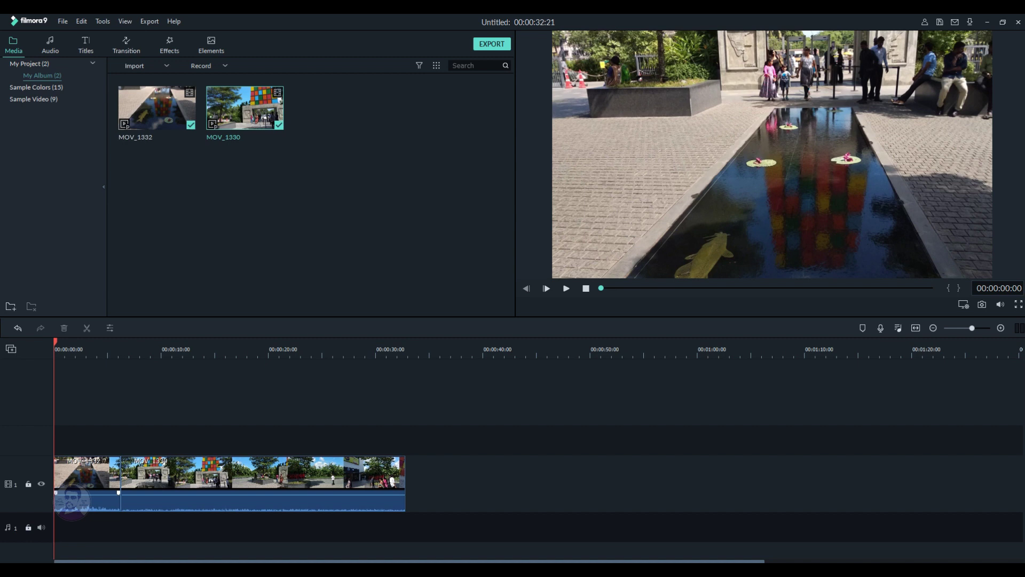
- In Filmora9, open the first timeline clip's properties and examine its transform, compositing and stabilization settings
double_click(85, 479)
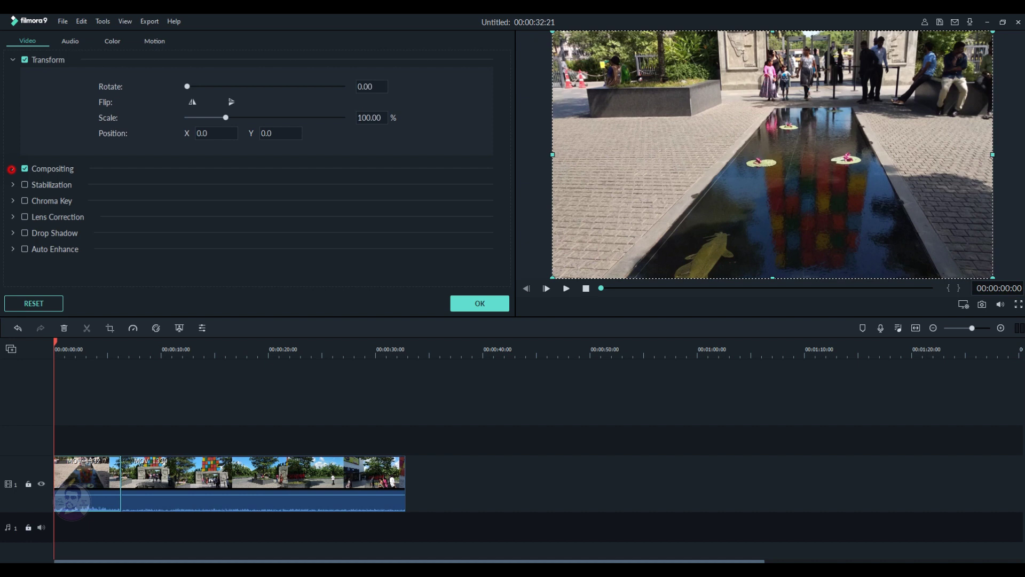
left_click(13, 237)
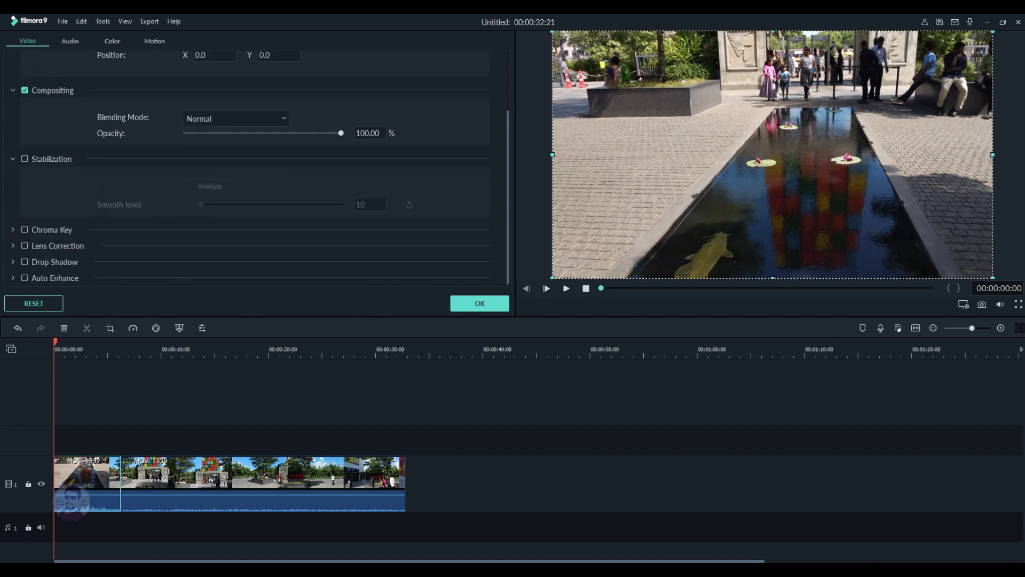
scroll(251, 166, "up", 2)
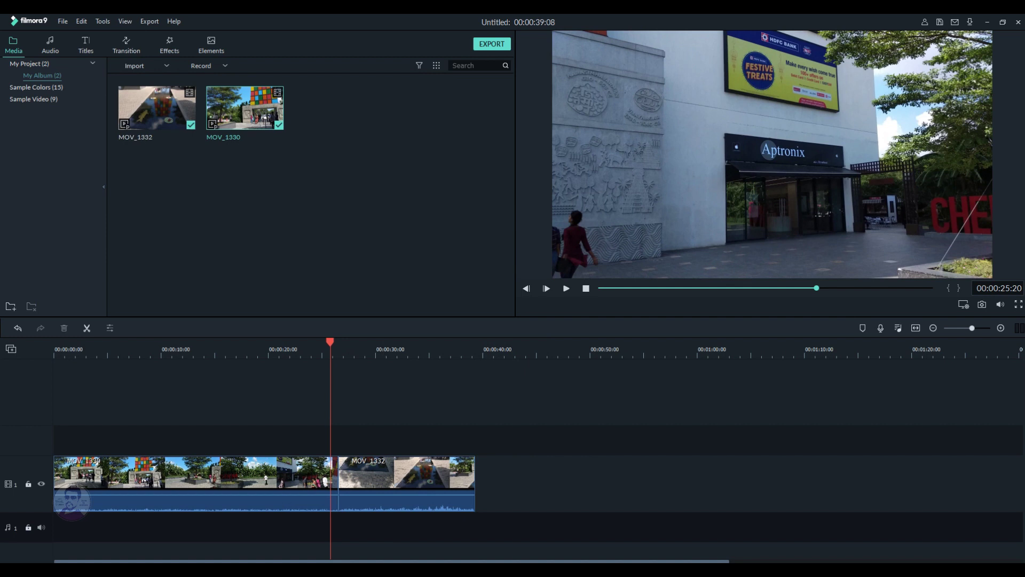
- Play and scrub back and forth across the cut between the MOV_1330 and MOV_1332 clips to review the change of shot
key("space")
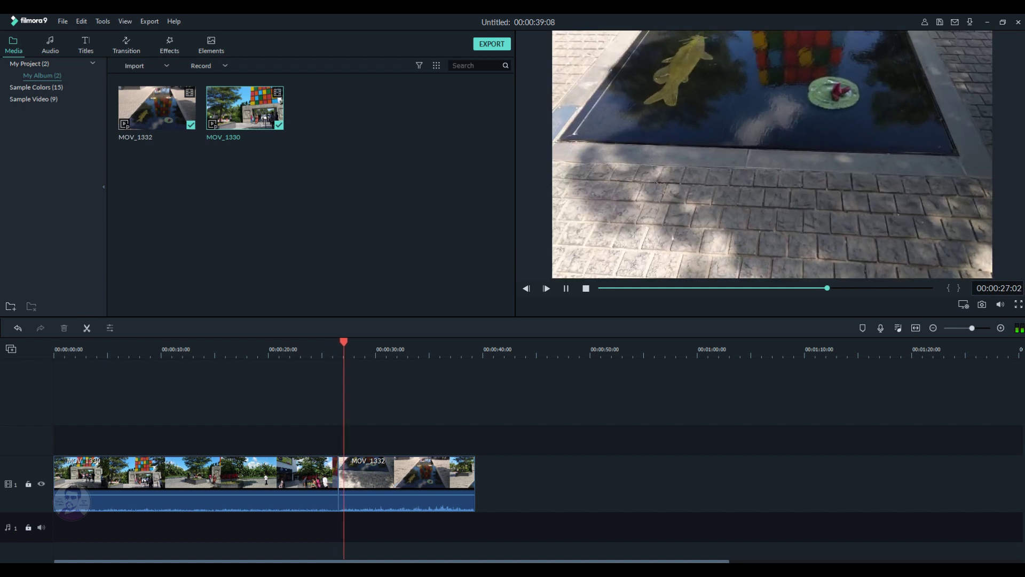
key("space")
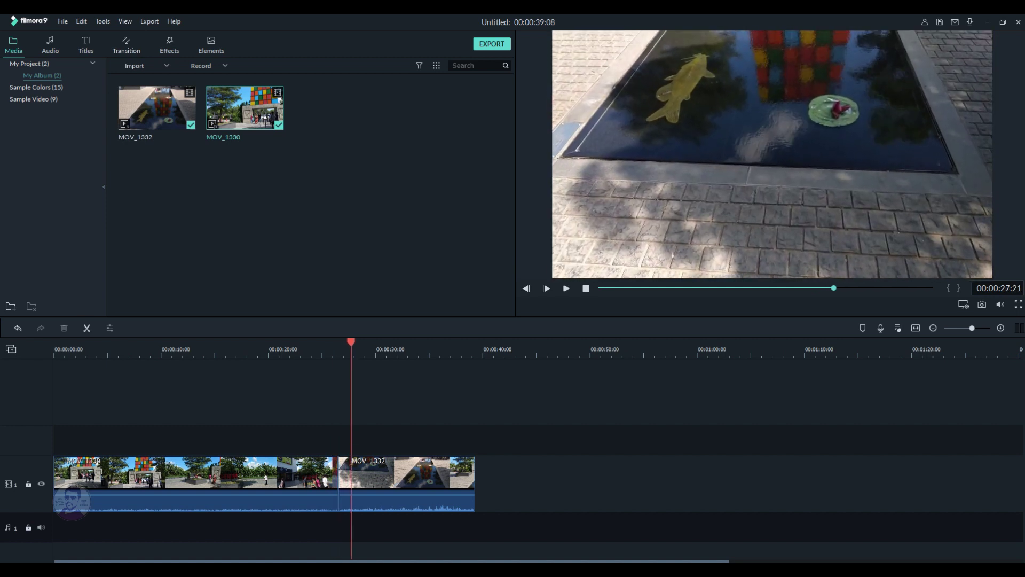
left_click_drag(351, 343, 338, 343)
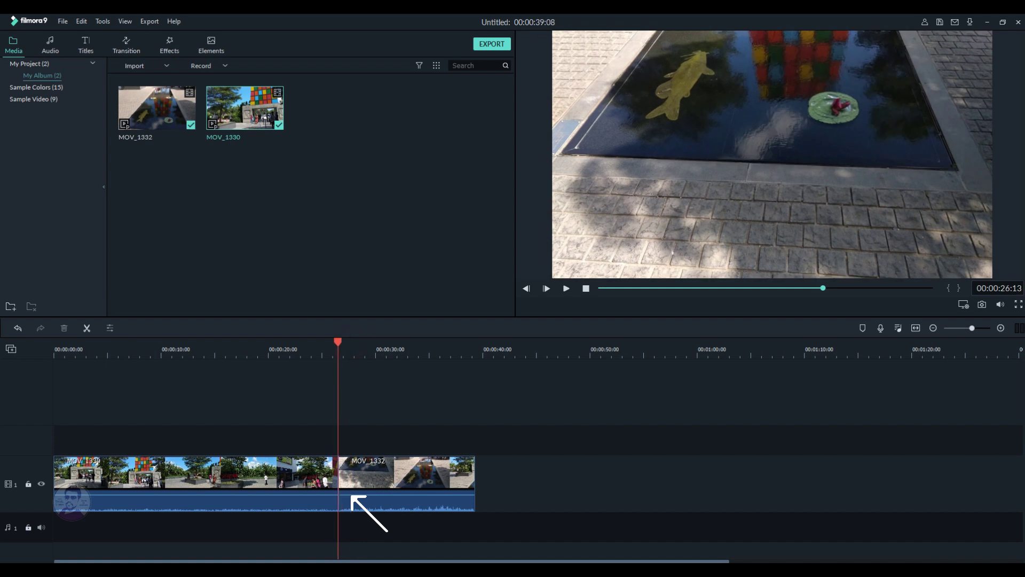
key("Left")
key("Left")
key("Left")
key("Left")
key("Left")
key("Left")
key("Left")
key("space")
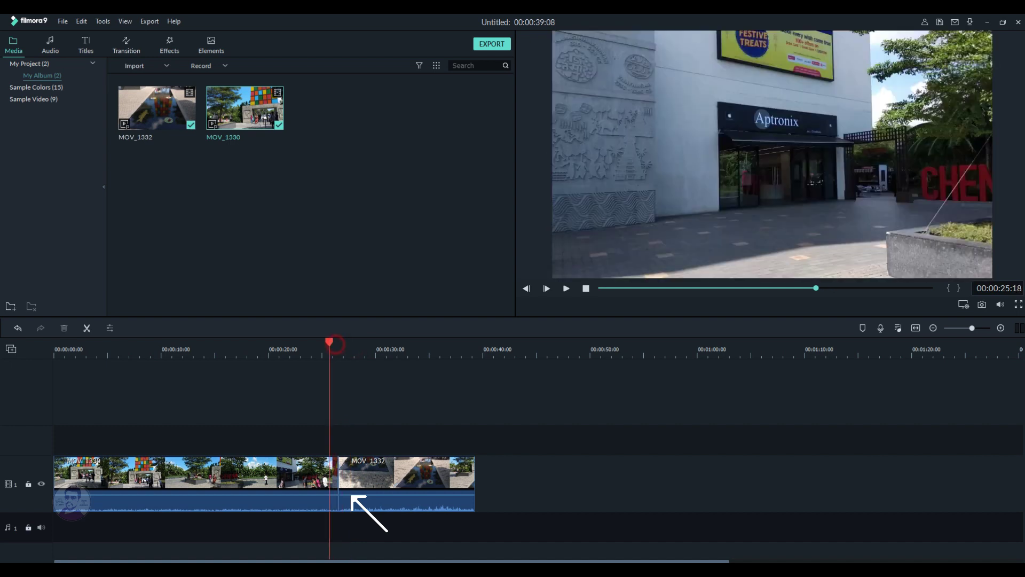
key("space")
key("Left")
key("Left")
key("Left")
key("Left")
key("Left")
key("Left")
key("Left")
key("Left")
key("Left")
key("Left")
key("Left")
key("Left")
key("Left")
key("Left")
key("Left")
key("Left")
key("Left")
key("Left")
key("Left")
key("Left")
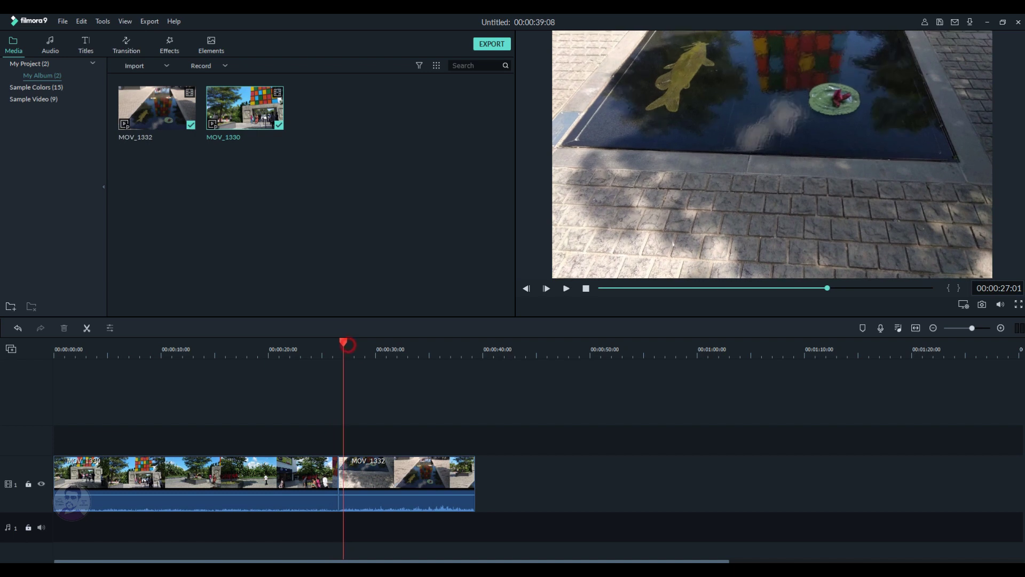
left_click(351, 349)
left_click(406, 473)
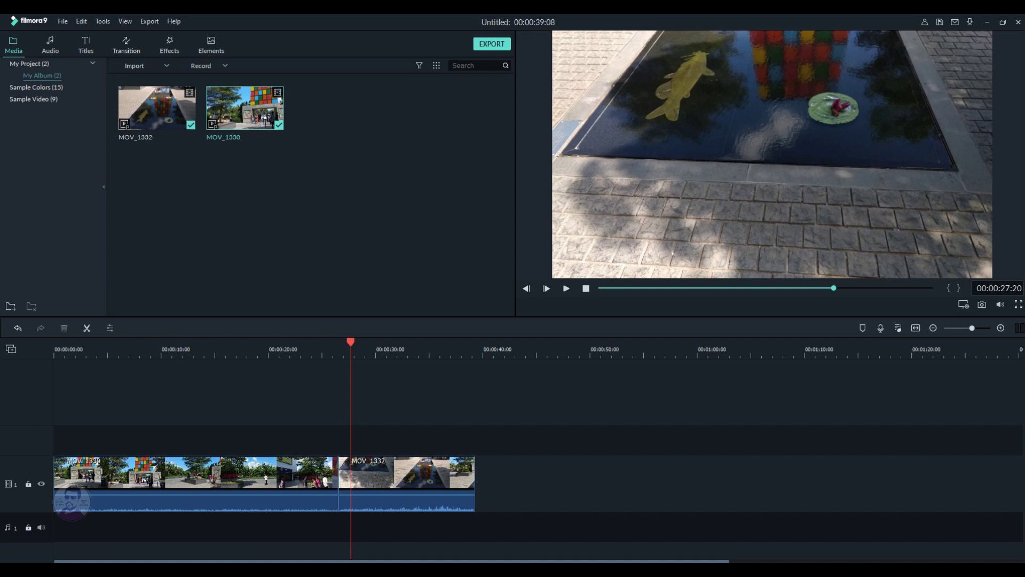
- Add the Box Flip 2 transition at the cut between the MOV_1330 and MOV_1332 clips
left_click(126, 44)
scroll(245, 97, "up", 3)
left_click_drag(333, 242, 339, 483)
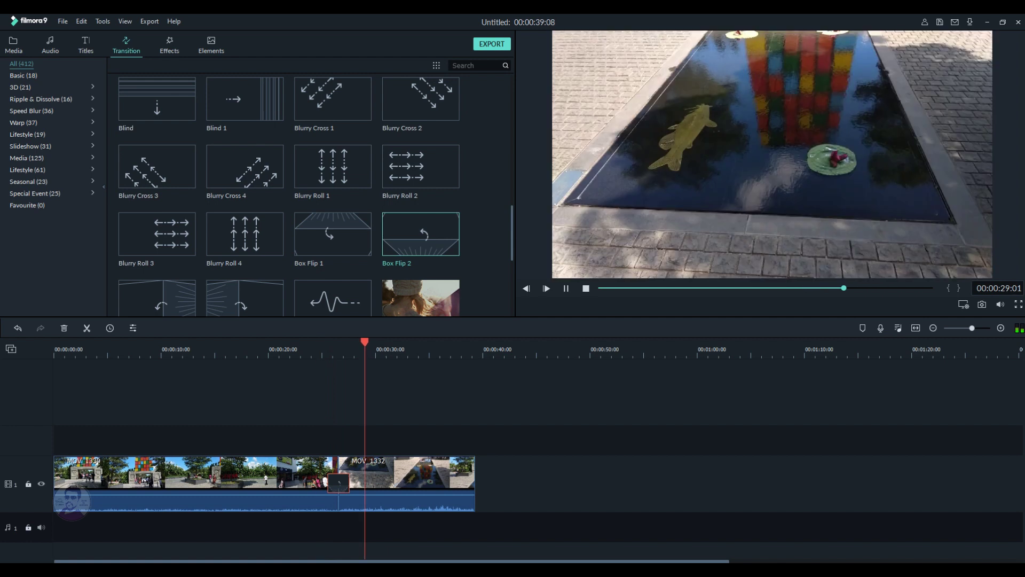
- Browse the library of all transitions to examine the available styles
scroll(331, 234, "down", 3)
scroll(288, 197, "down", 5)
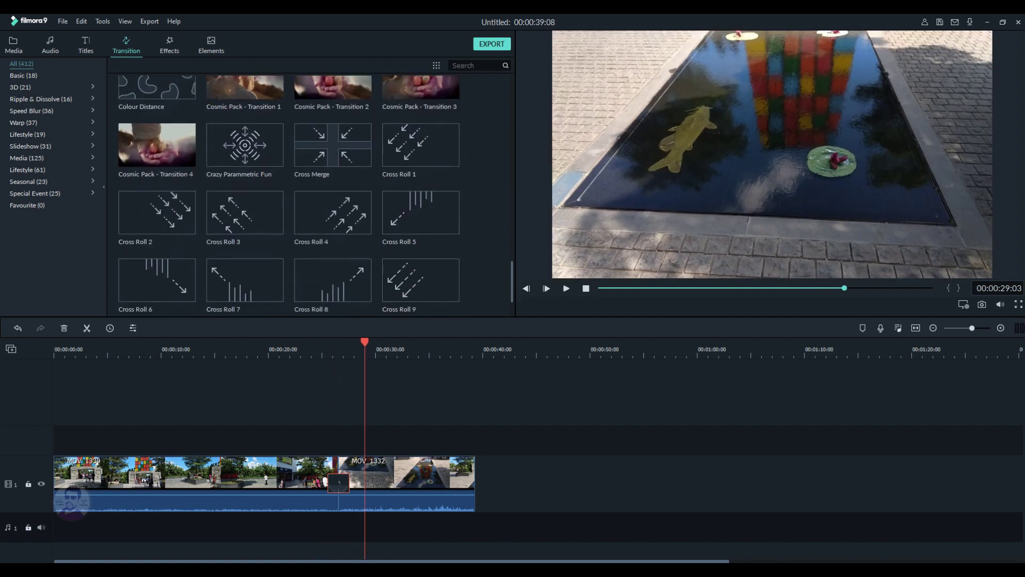
scroll(332, 265, "up", 8)
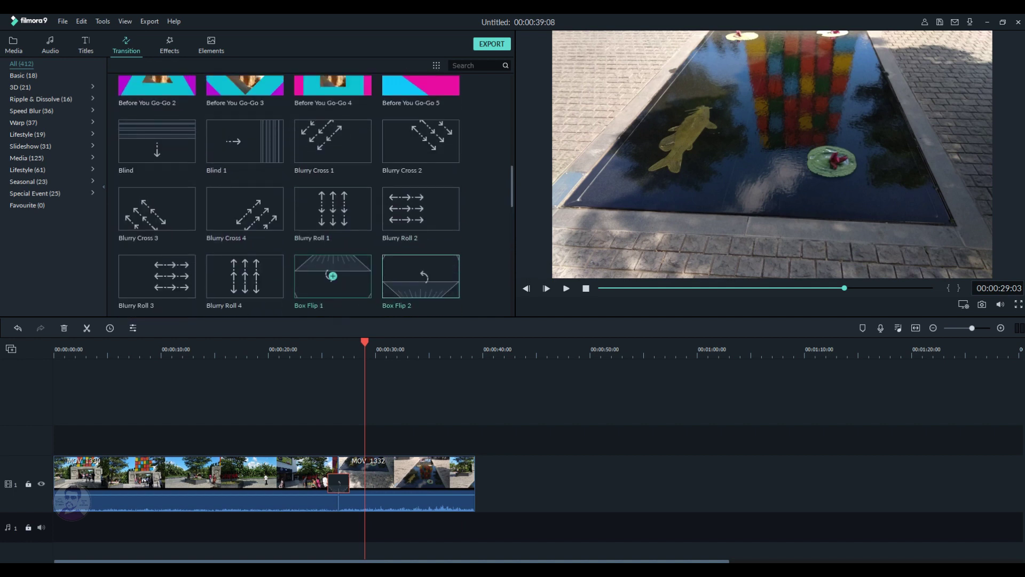
scroll(332, 266, "up", 3)
scroll(332, 266, "down", 3)
scroll(331, 266, "down", 3)
- In Premiere Pro, apply the Dip to Black transition at the cut between MOV_1328 and MOV_1330 and play across it
mouse_move(545, 570)
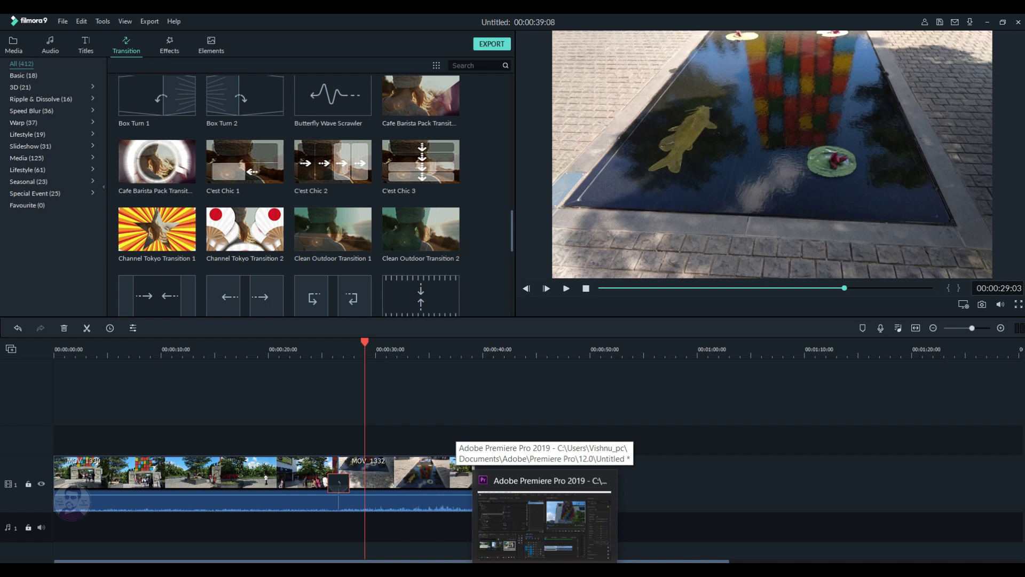
left_click(545, 571)
left_click_drag(517, 394, 617, 395)
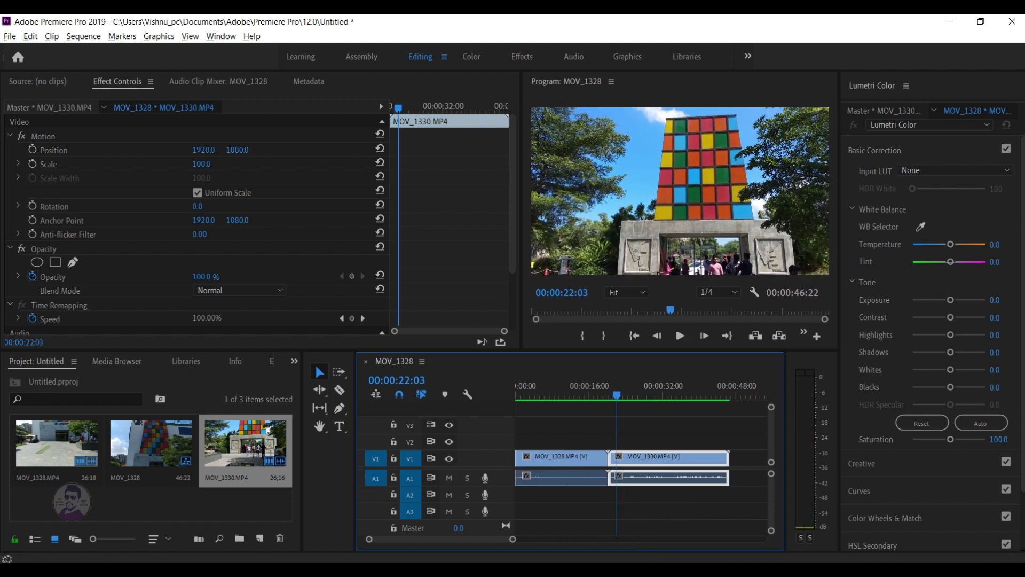
left_click(294, 361)
left_click(312, 436)
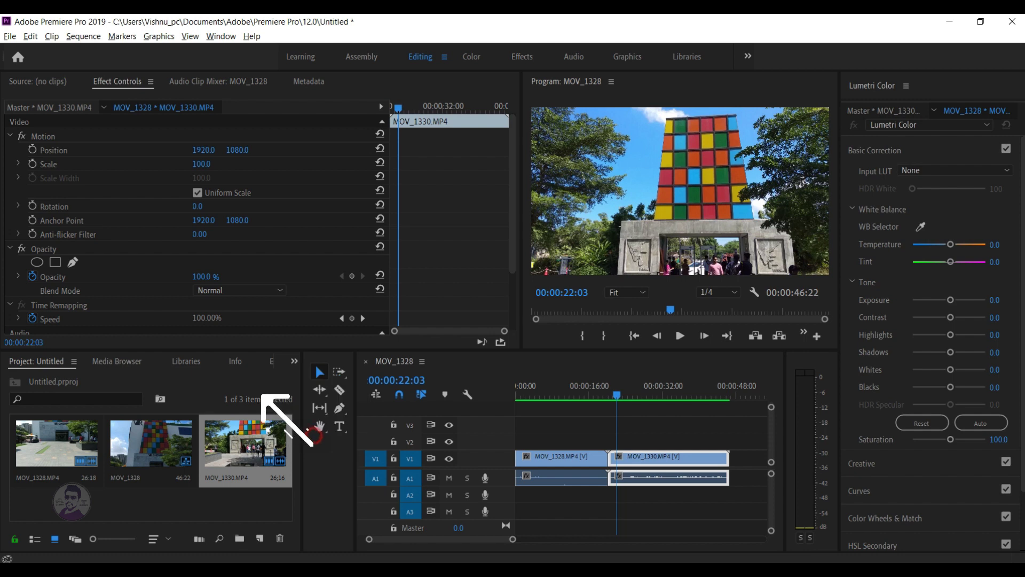
left_click(9, 463)
scroll(145, 463, "down", 3)
scroll(144, 465, "up", 2)
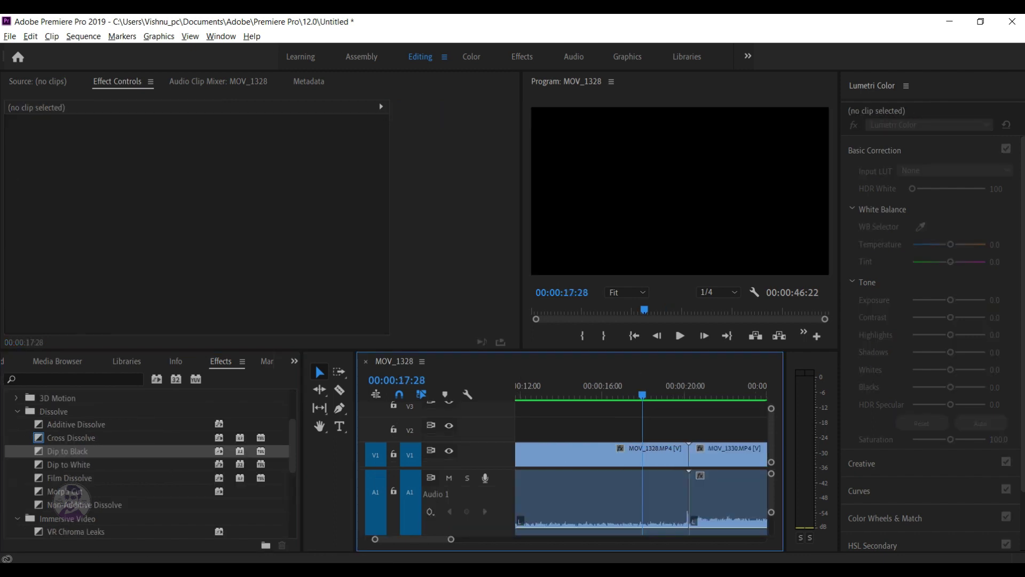
left_click_drag(39, 451, 689, 454)
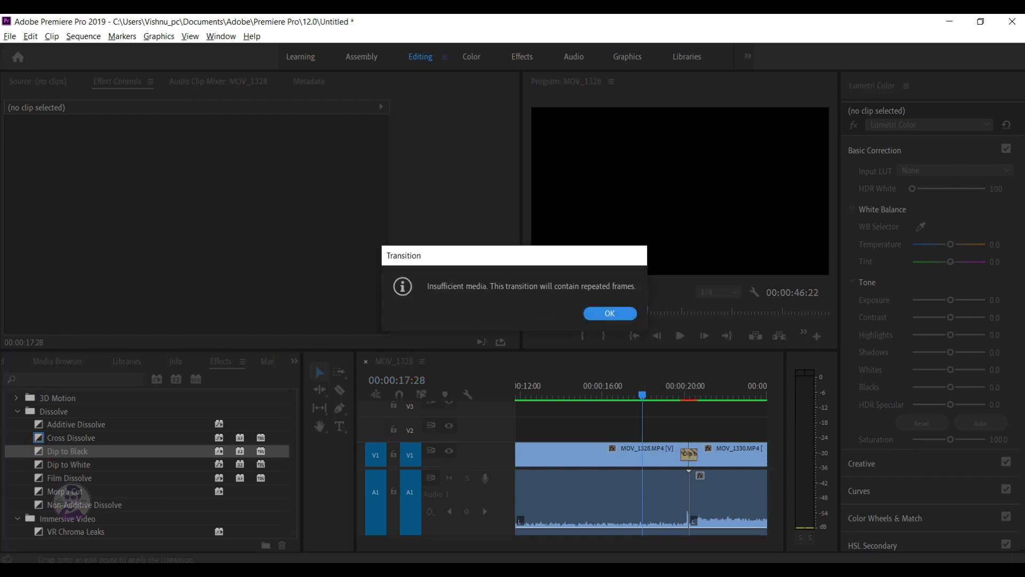
key("Return")
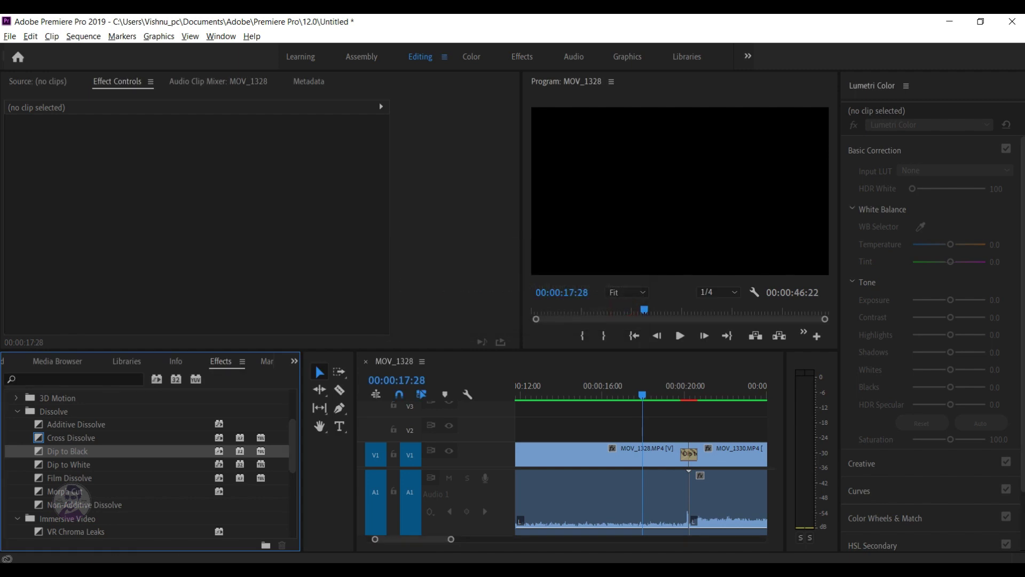
key("space")
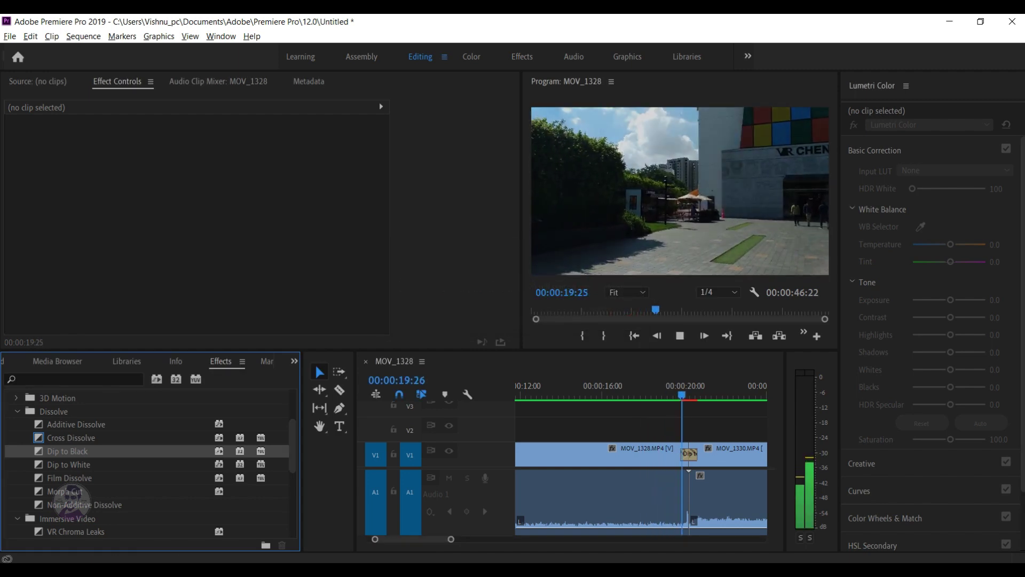
- Apply the Flip Over transition at the cut between MOV_1328 and MOV_1330 and play across it
key("space")
left_click_drag(62, 424, 692, 454)
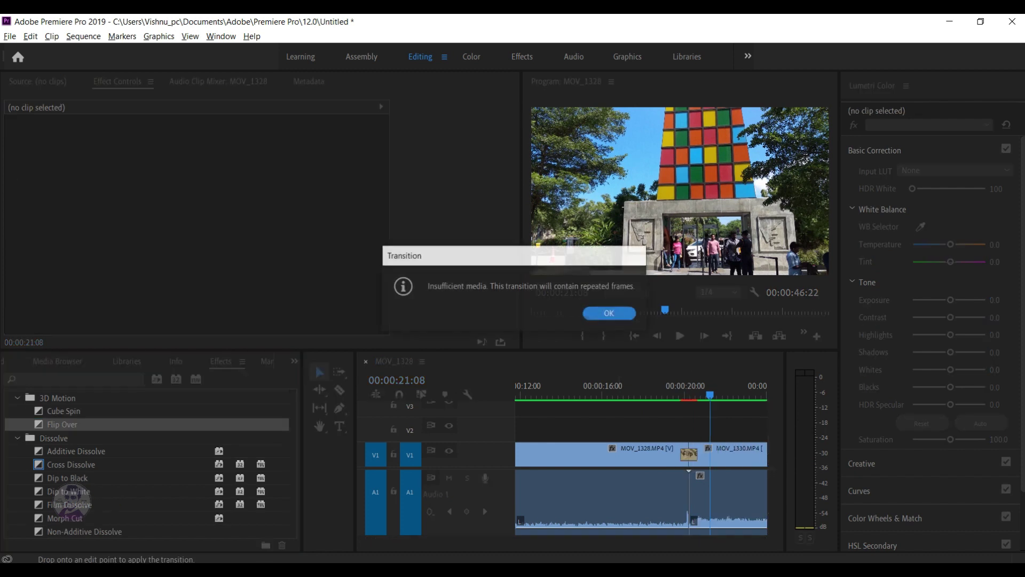
key("Return")
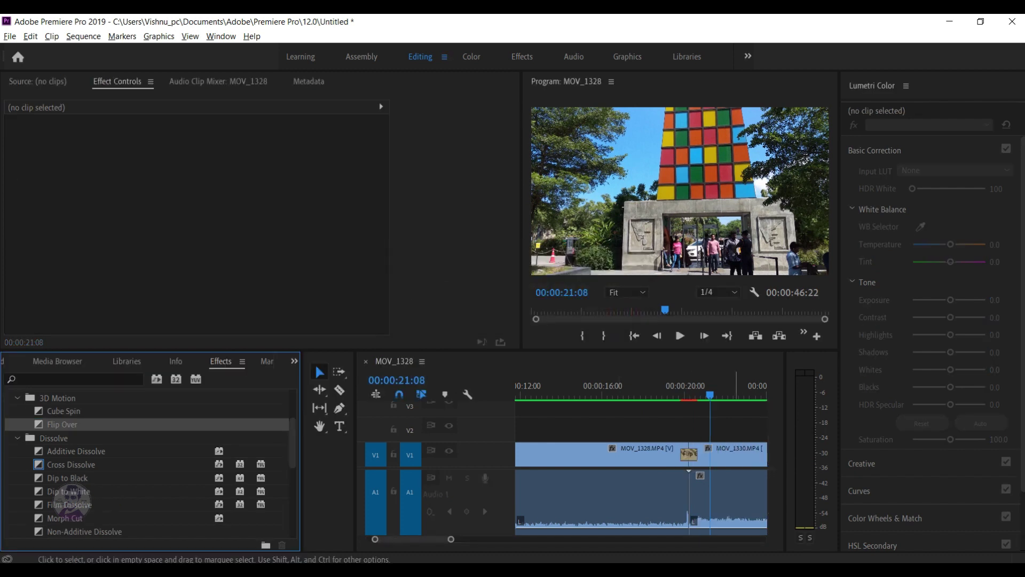
left_click(712, 393)
left_click_drag(712, 393, 667, 394)
key("space")
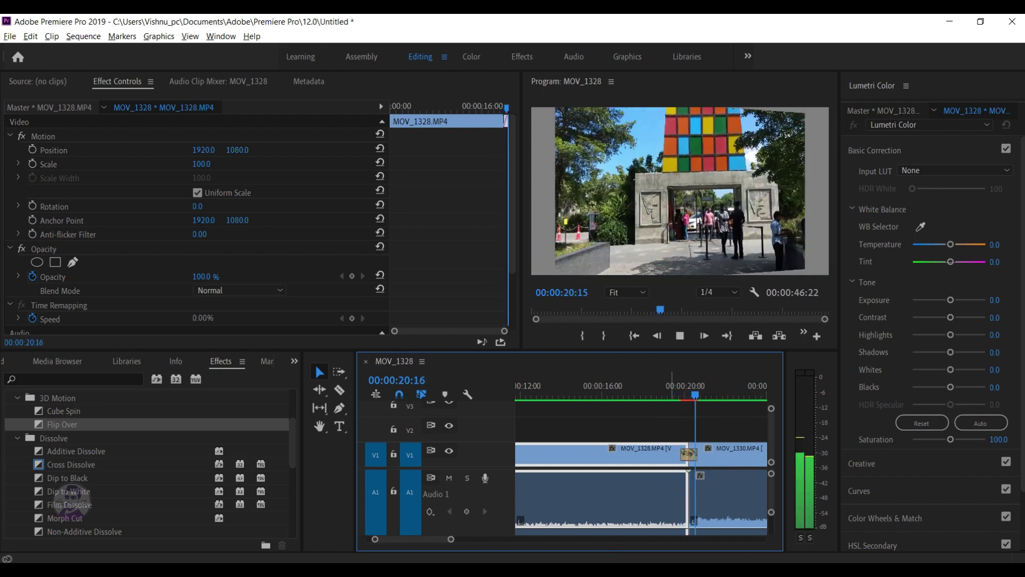
key("space")
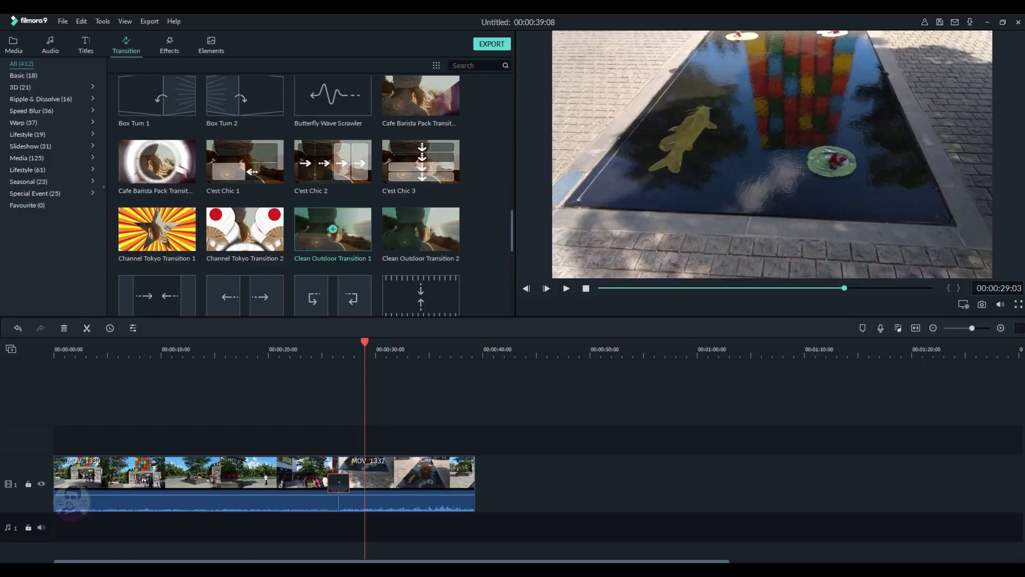
- In Filmora9, browse the transition library and preview styles such as Cross Whisk, Deep Web Pack, Evaporate 1, Erase and Flip Roll 3
scroll(332, 229, "down", 6)
left_click(333, 181)
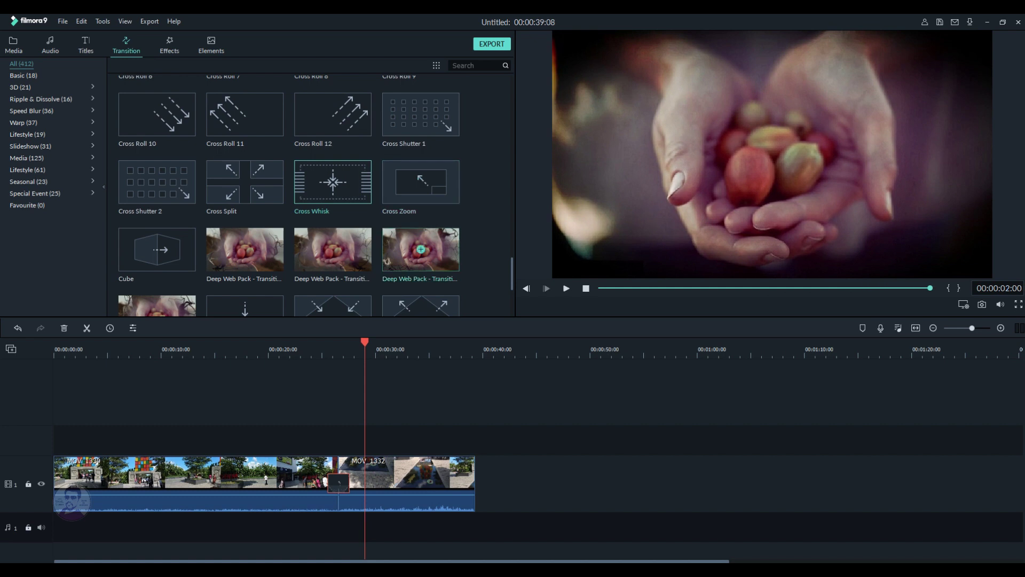
left_click(422, 251)
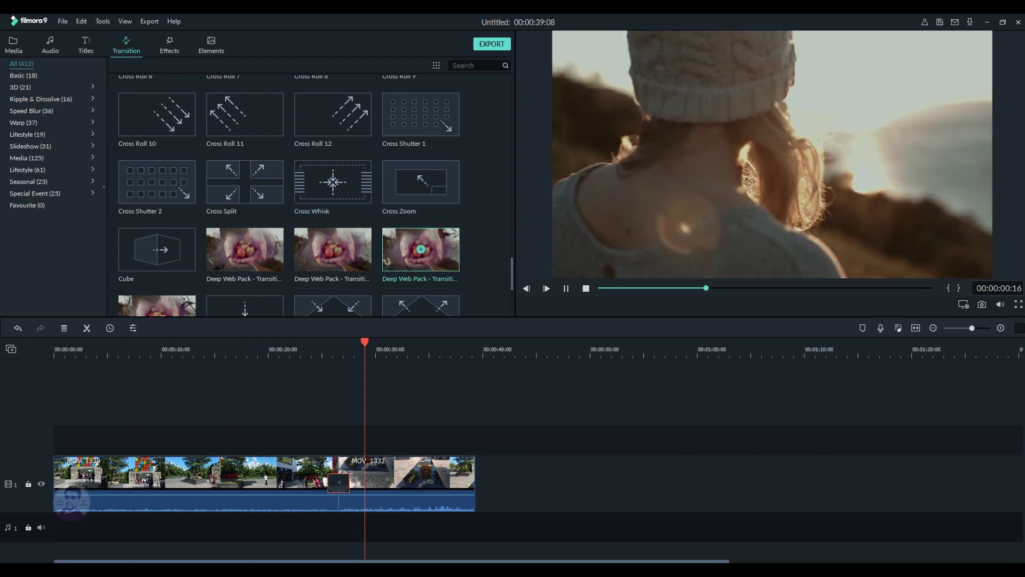
scroll(245, 244, "down", 5)
left_click(267, 245)
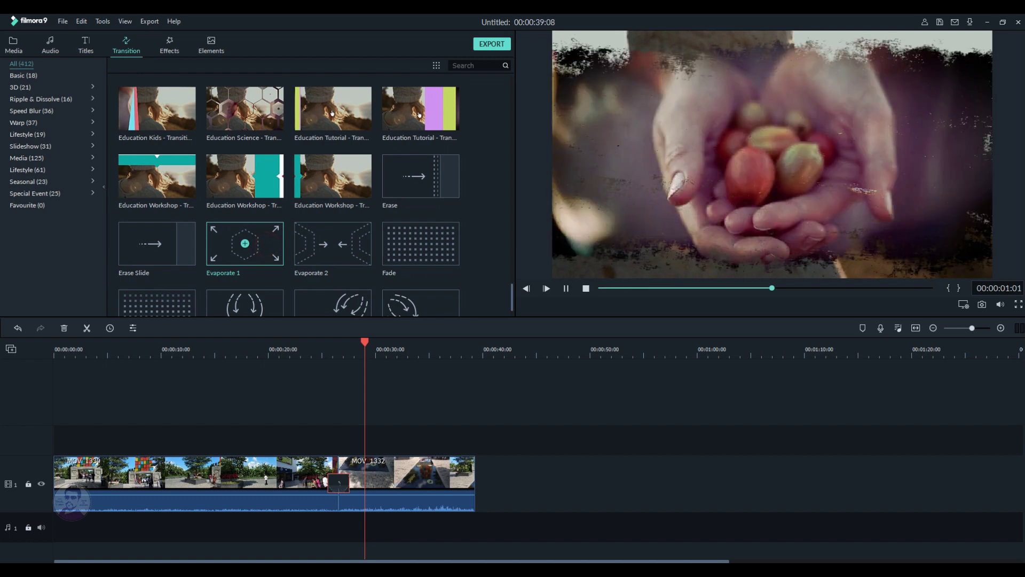
left_click(450, 189)
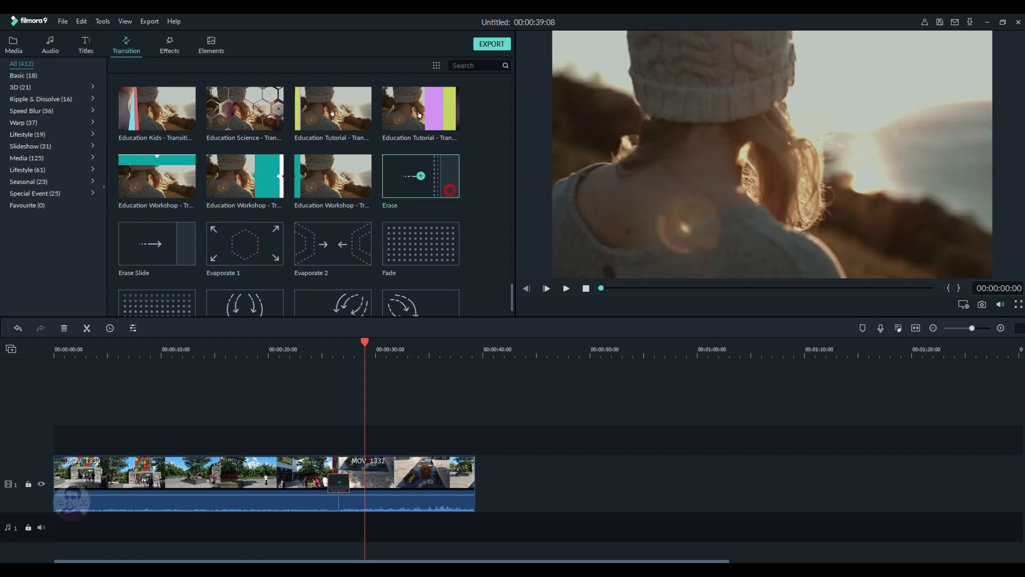
scroll(450, 190, "down", 5)
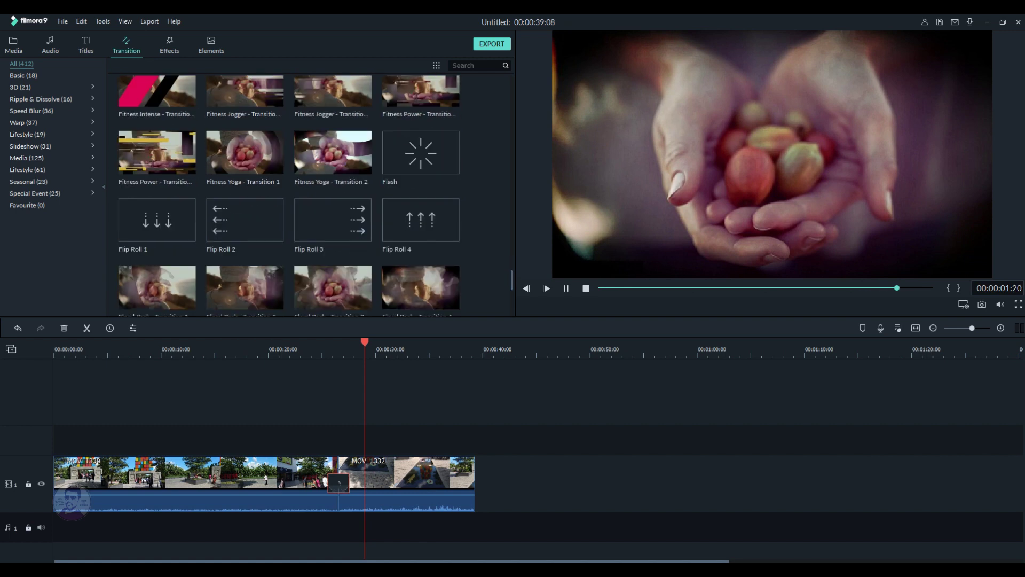
left_click(357, 239)
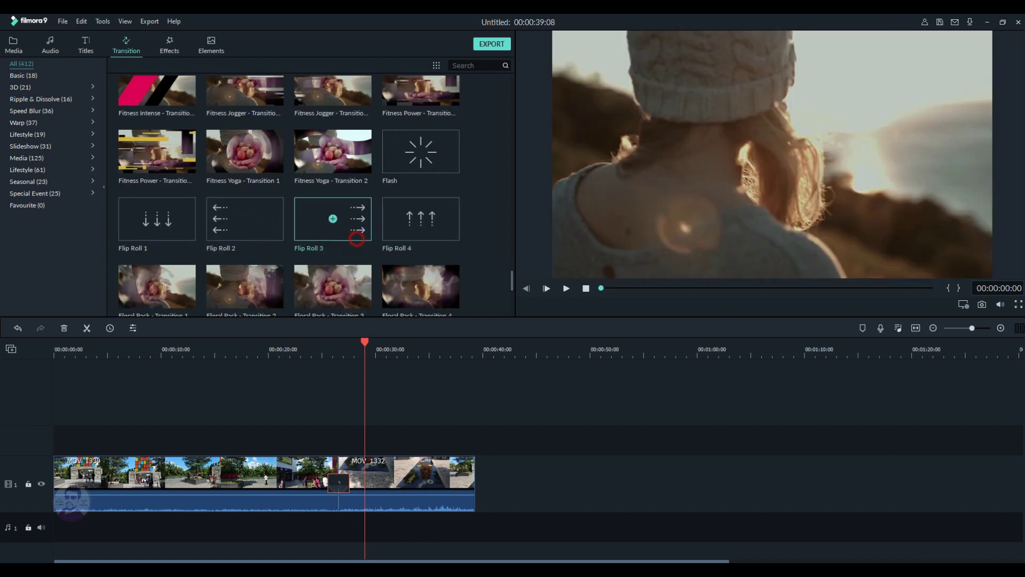
scroll(356, 239, "down", 4)
scroll(289, 196, "down", 2)
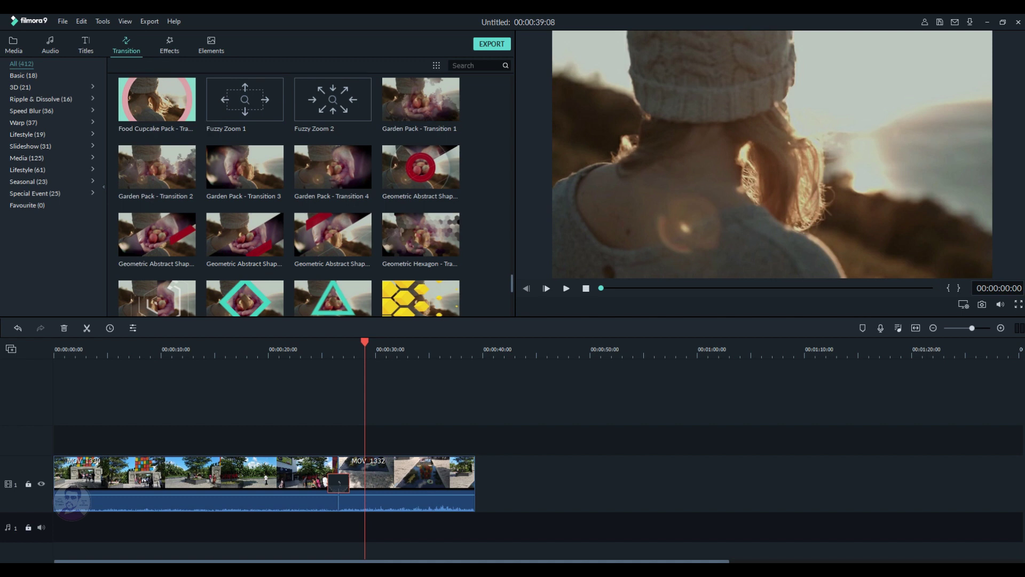
scroll(288, 196, "up", 2)
scroll(289, 196, "down", 3)
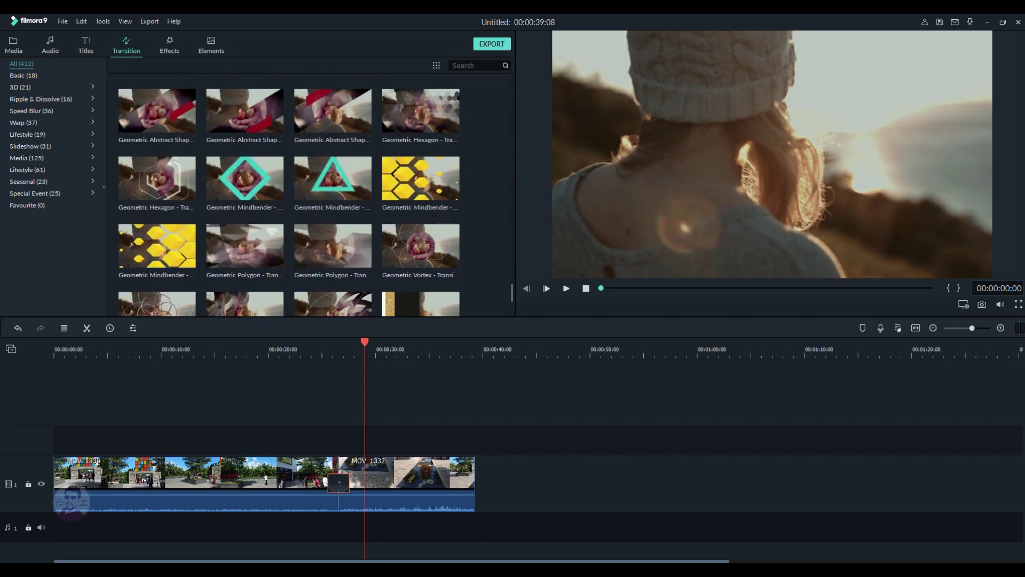
scroll(289, 196, "up", 1)
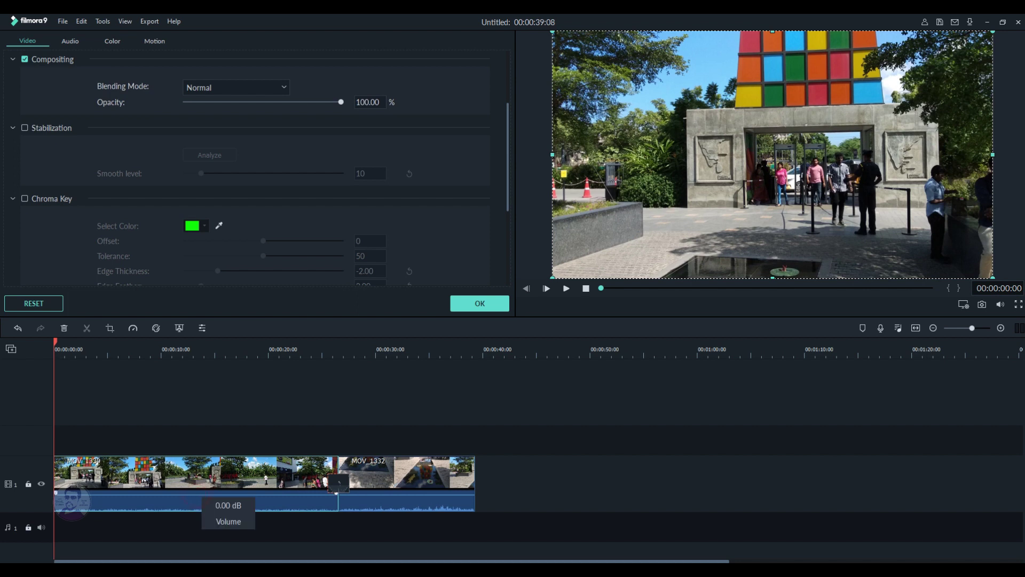
- Enable Stabilization in the first timeline clip's video properties
left_click(24, 128)
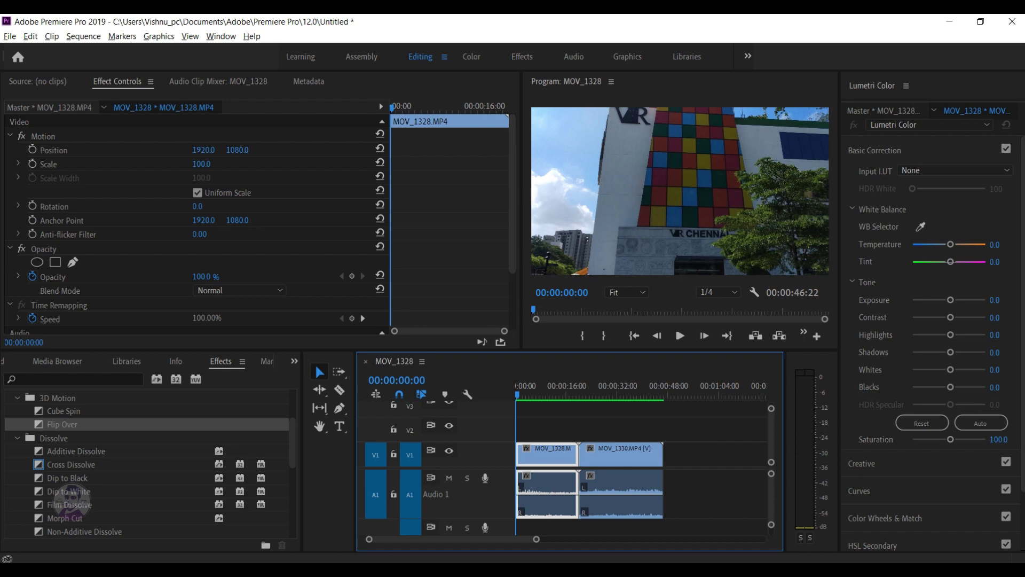
- In Premiere Pro, search the effects for "warp" and apply Warp Stabilizer to the MOV_1328 clip
left_click(80, 379)
type("warp")
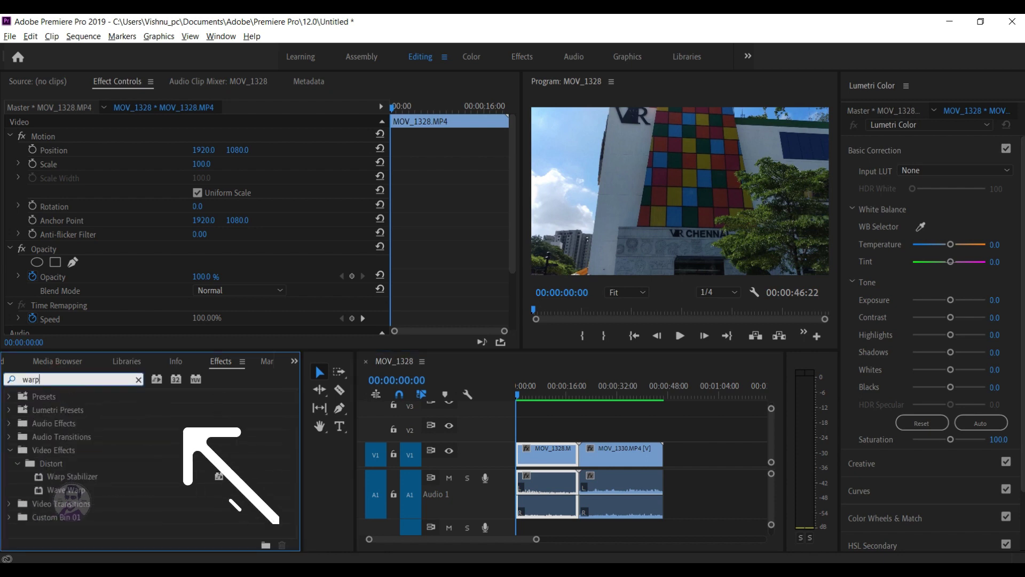
left_click(72, 475)
left_click_drag(72, 475, 546, 454)
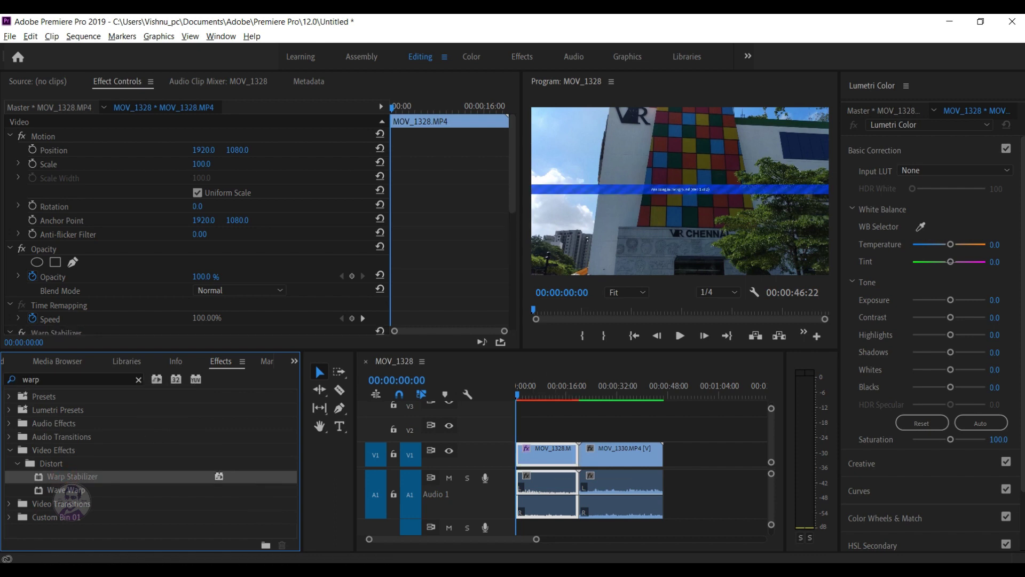
- Examine the Warp Stabilizer settings of MOV_1328 and cancel the running analysis
scroll(257, 225, "down", 5)
scroll(198, 224, "down", 1)
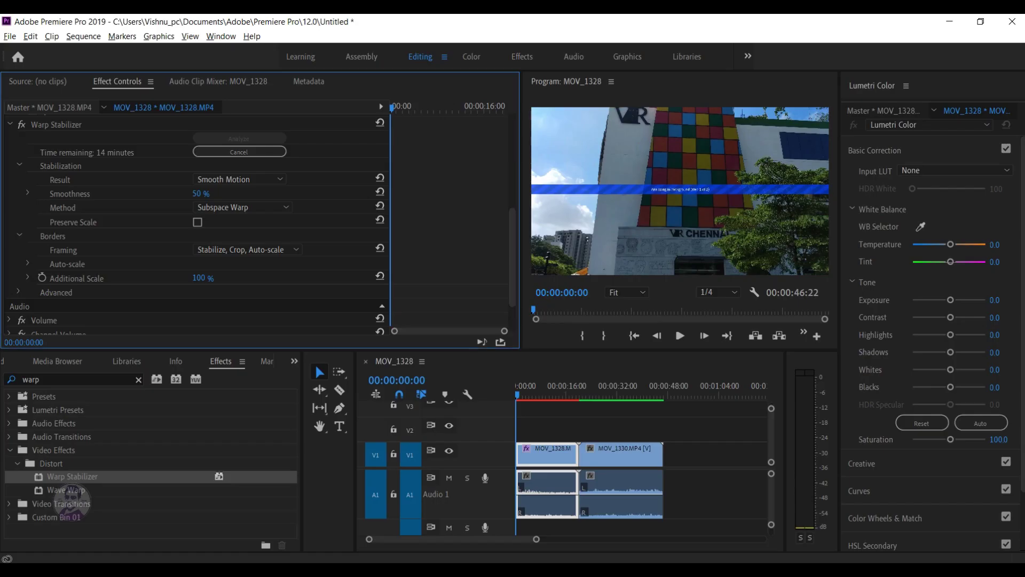
scroll(198, 225, "up", 3)
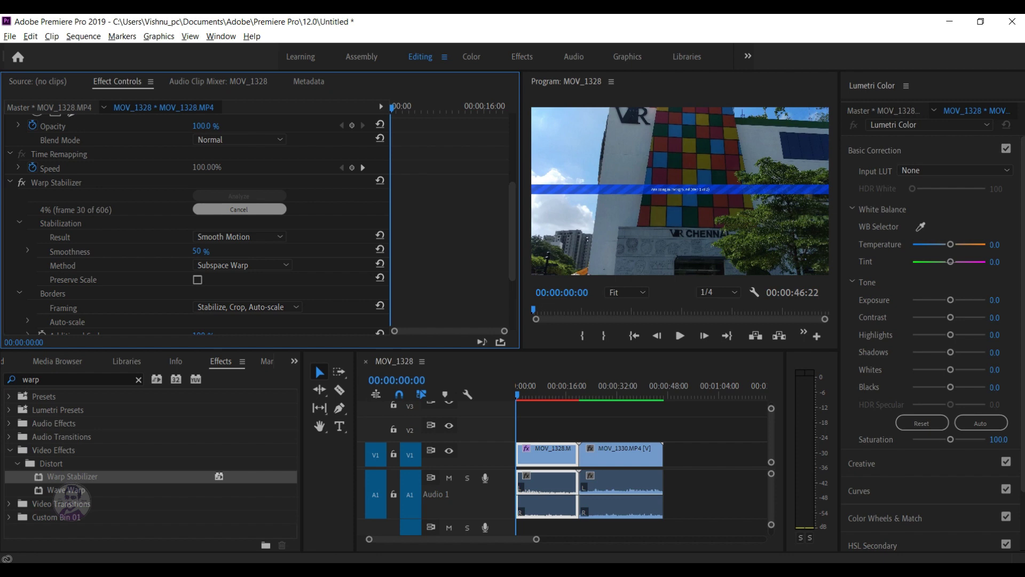
left_click(241, 209)
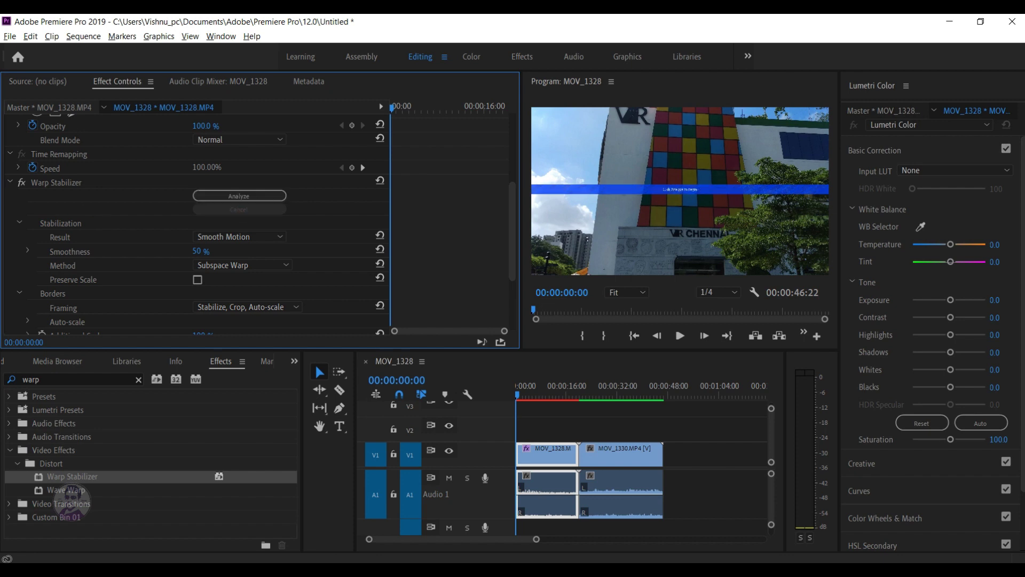
scroll(232, 208, "down", 3)
scroll(233, 209, "up", 5)
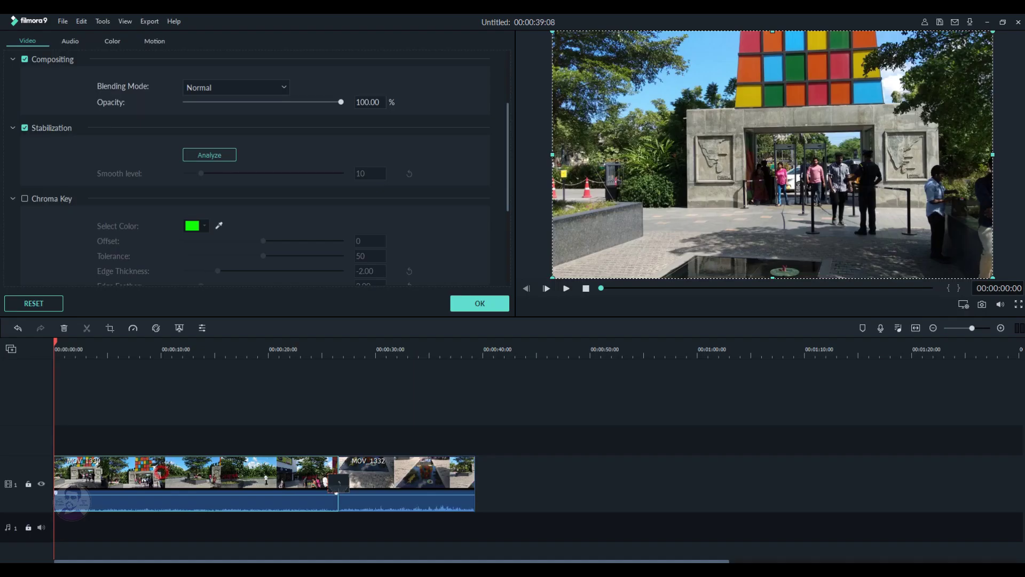
- In Filmora9, set the first clip's 3D LUT to Dark Film, try Cool Film, and undo that last change
left_click(112, 41)
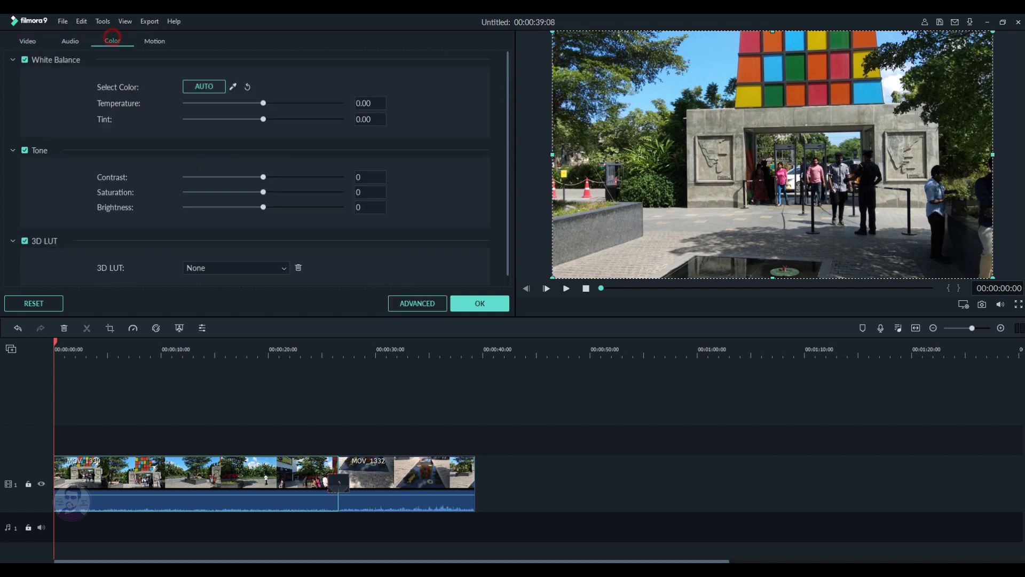
scroll(255, 168, "down", 1)
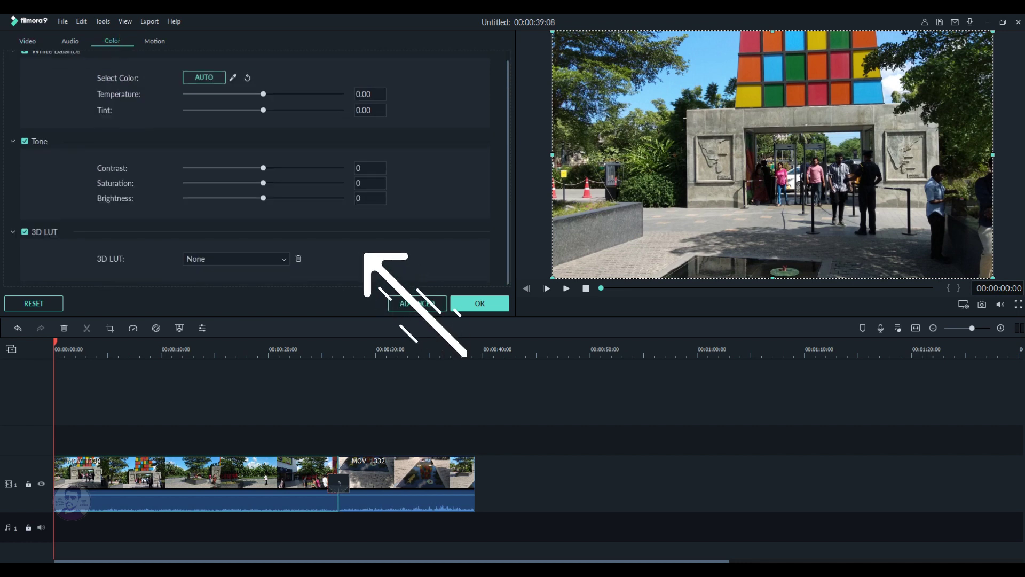
left_click(263, 260)
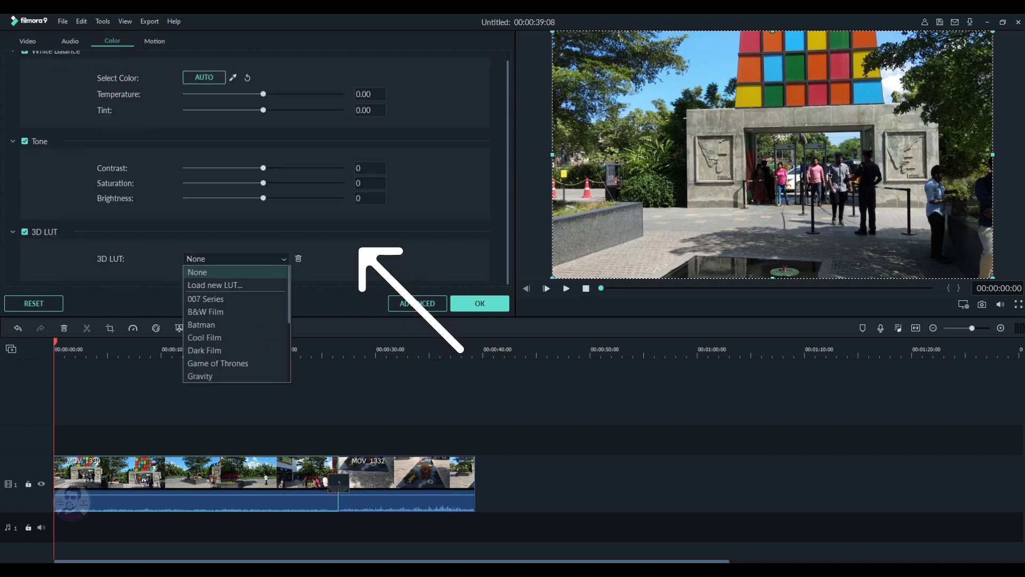
left_click(249, 352)
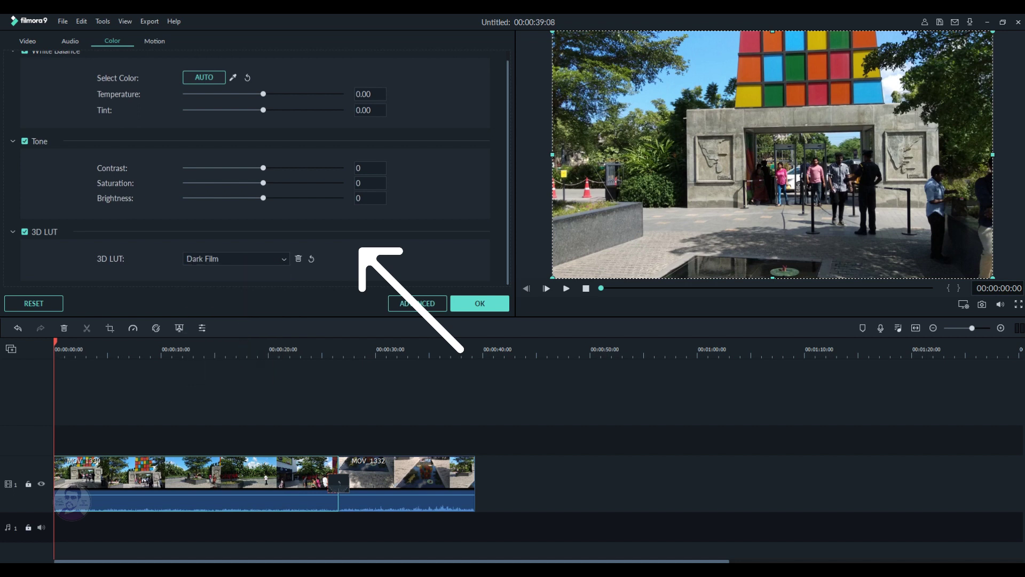
key("Up")
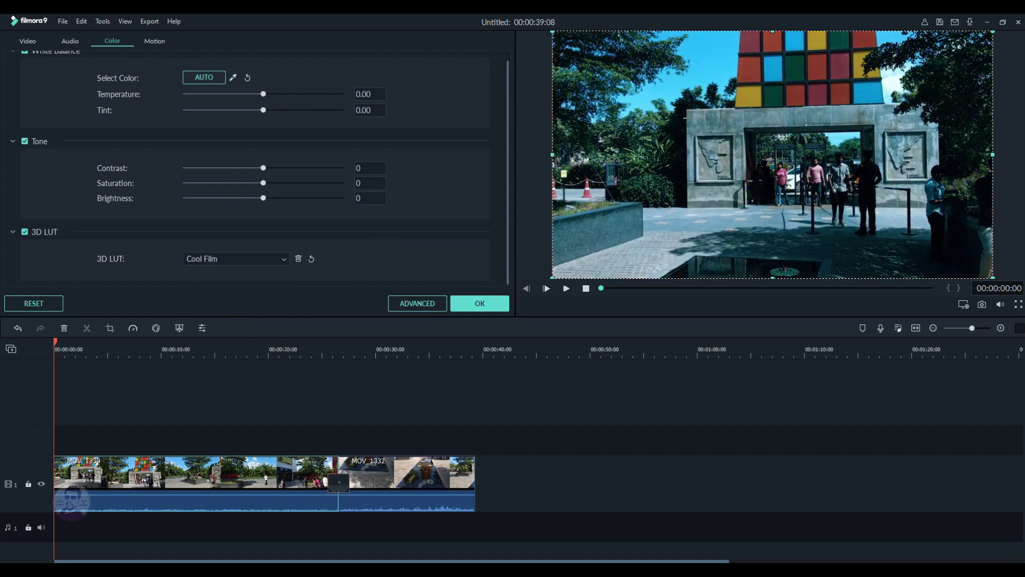
key("ctrl+z")
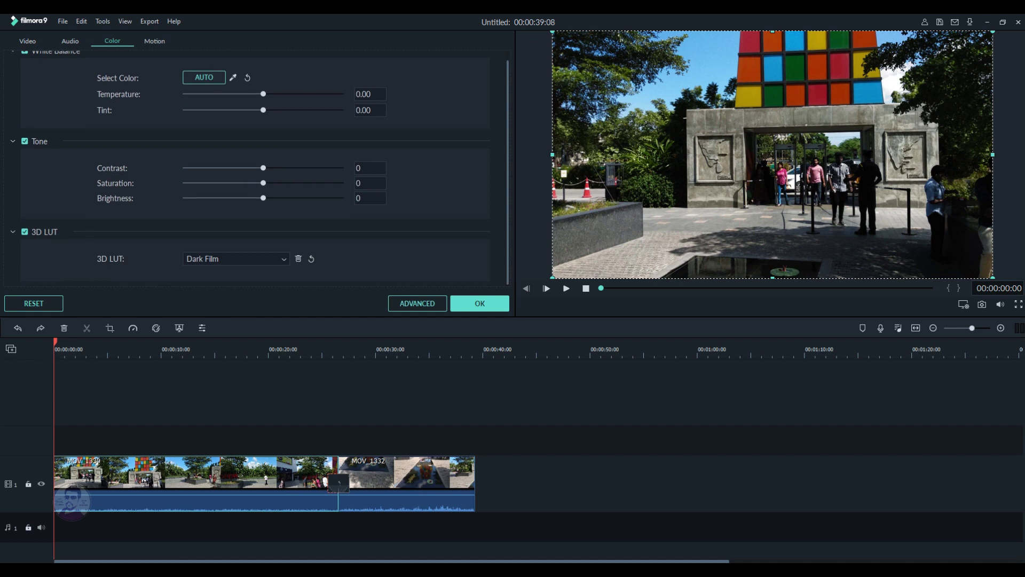
scroll(256, 169, "up", 1)
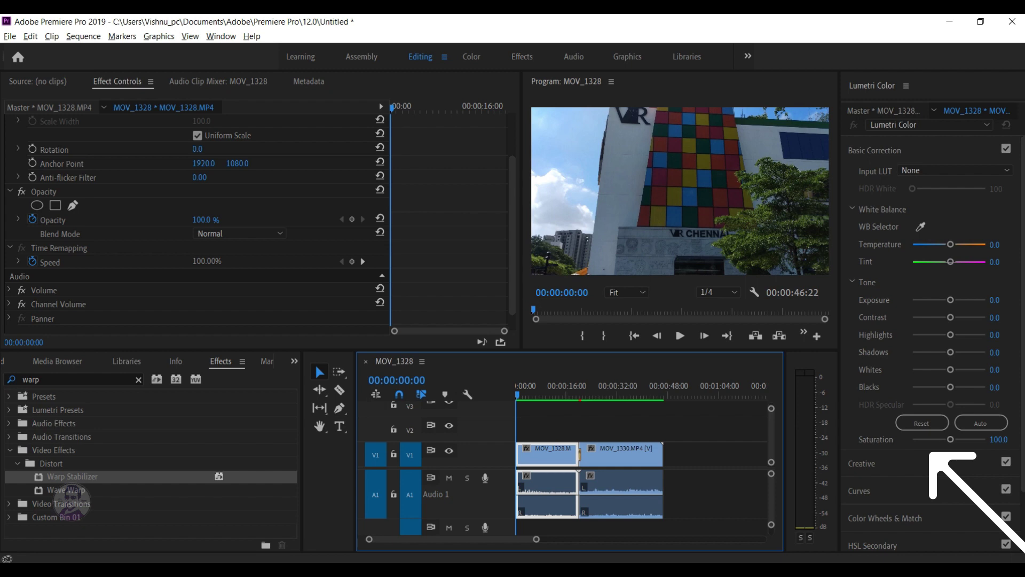
- In Premiere Pro, examine the Lumetri Color sections for MOV_1328: Creative, Curves, Color Wheels & Match and HSL Secondary
scroll(931, 342, "down", 3)
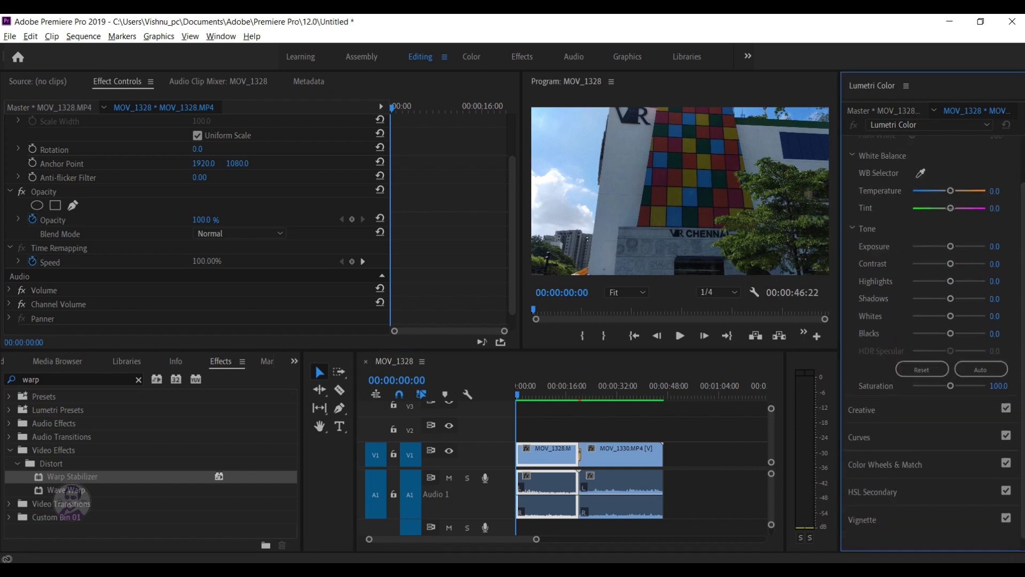
left_click(860, 414)
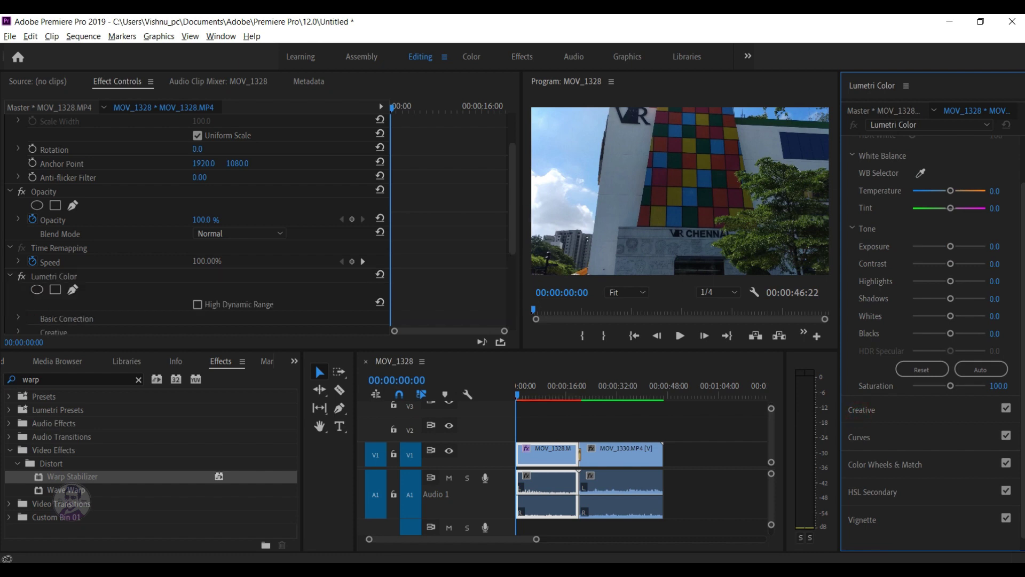
left_click(876, 434)
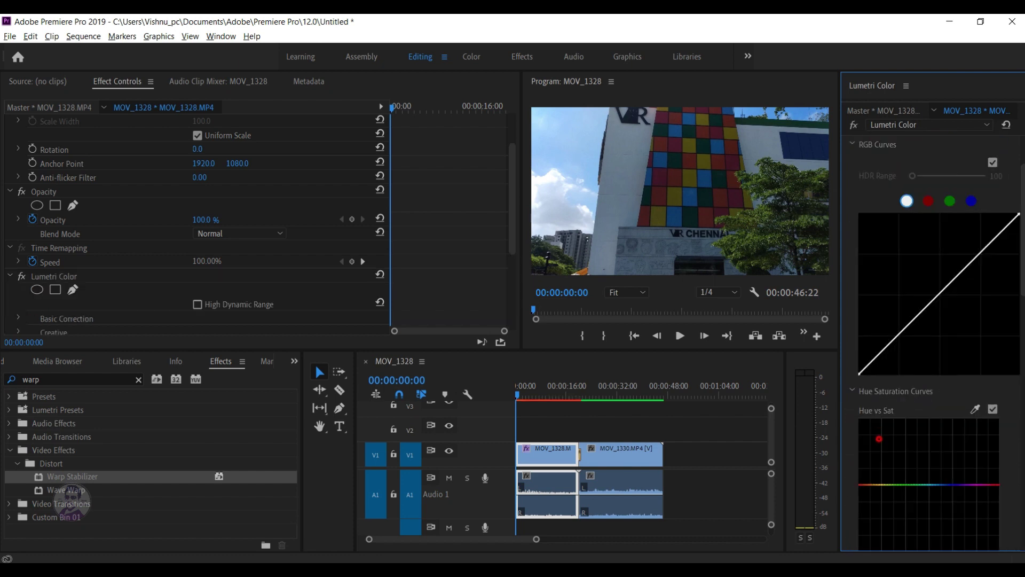
left_click(877, 454)
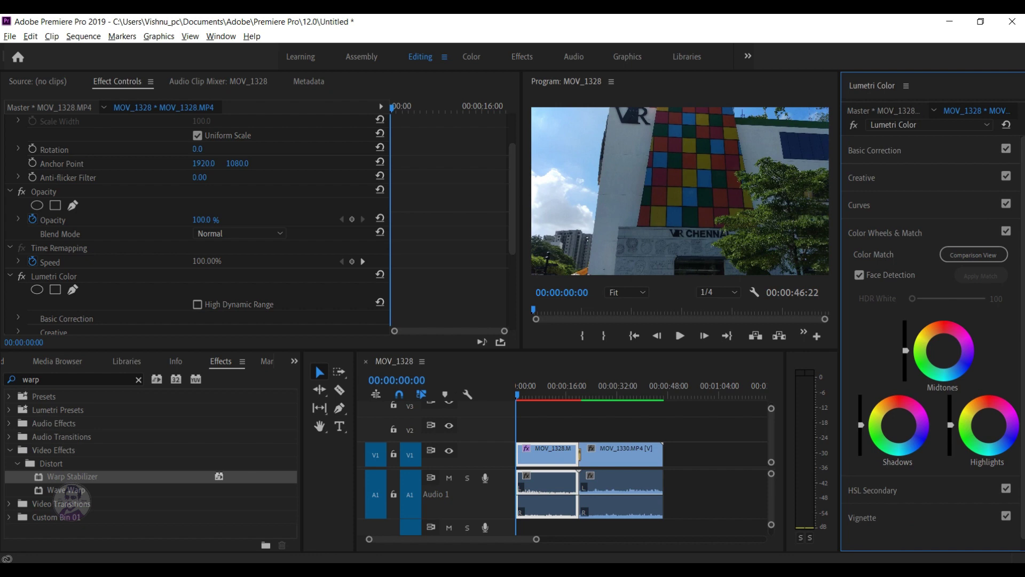
left_click(873, 489)
scroll(932, 344, "down", 7)
scroll(932, 343, "up", 7)
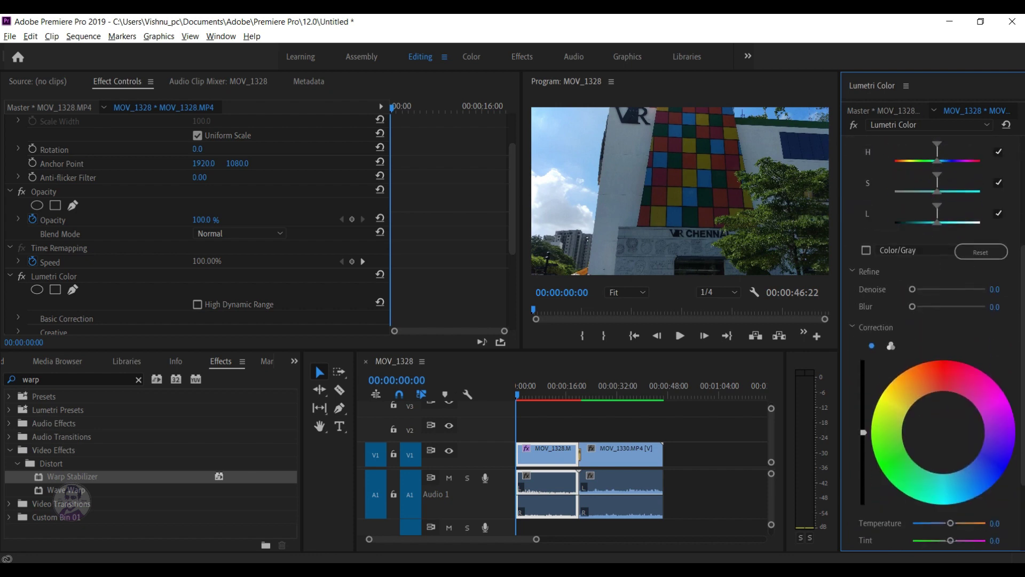
- Review the Basic Correction controls for MOV_1328, including Exposure, and look through the Input LUT options, choosing None
left_click(875, 150)
left_click_drag(951, 299, 956, 299)
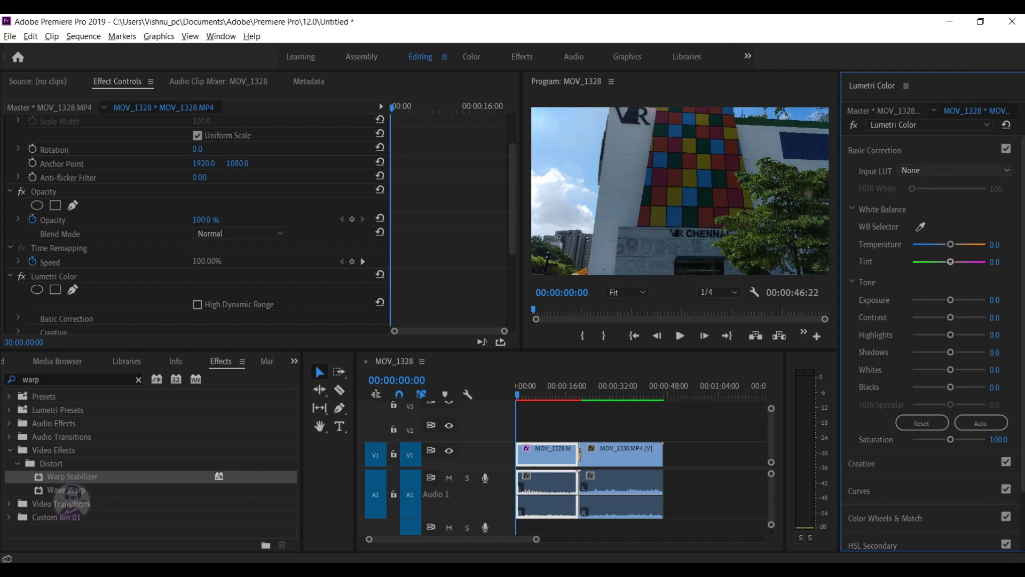
left_click(958, 170)
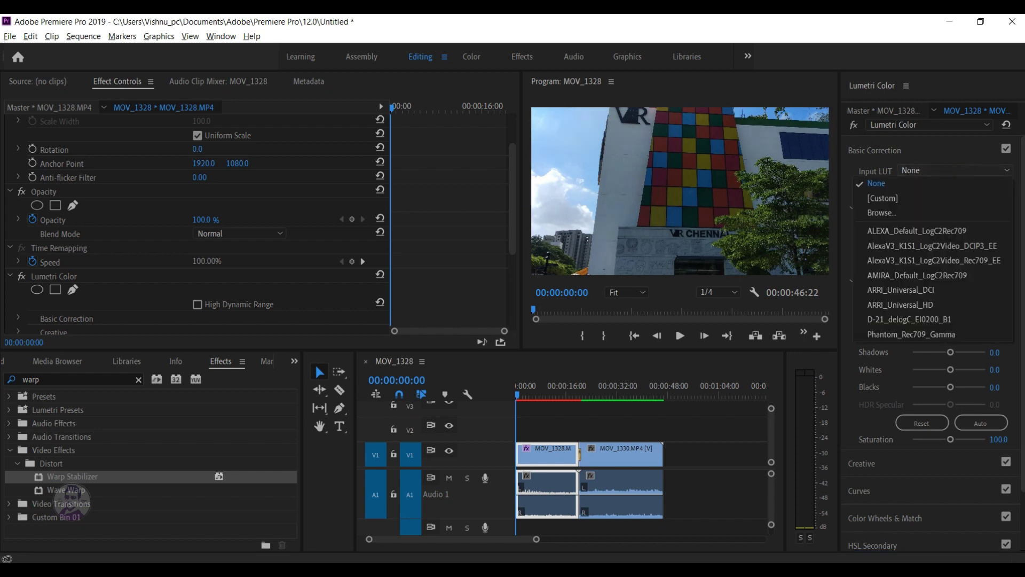
left_click(911, 185)
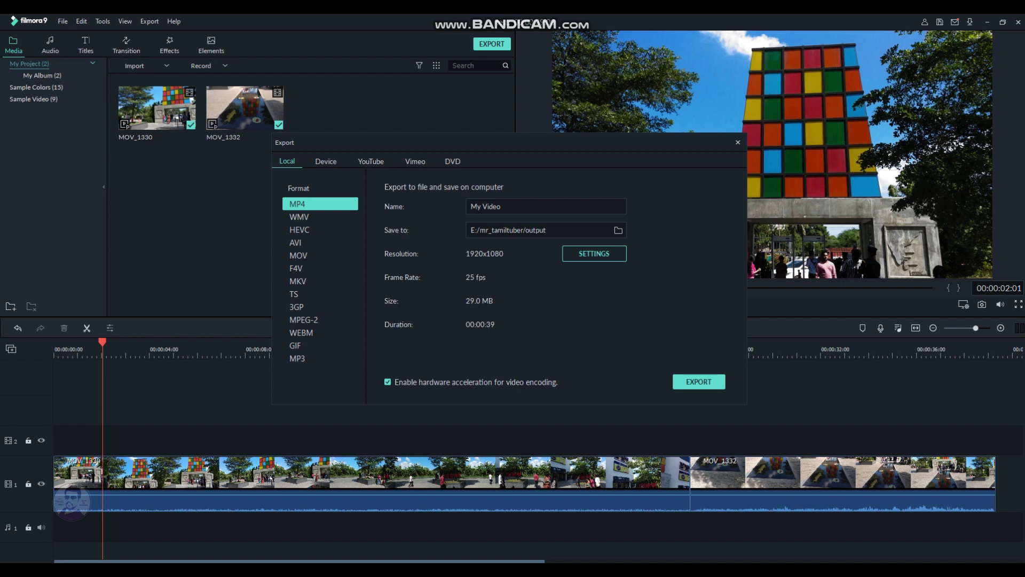
- In Filmora9, review the quality, video and audio settings for the local MP4 export and accept them
left_click(578, 568)
left_click(580, 209)
left_click(611, 256)
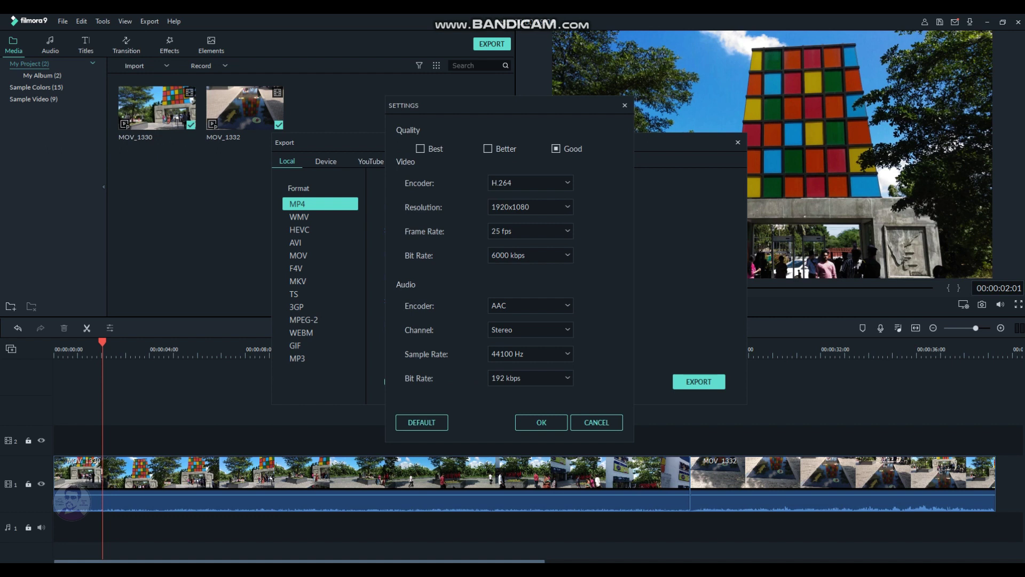
left_click(529, 421)
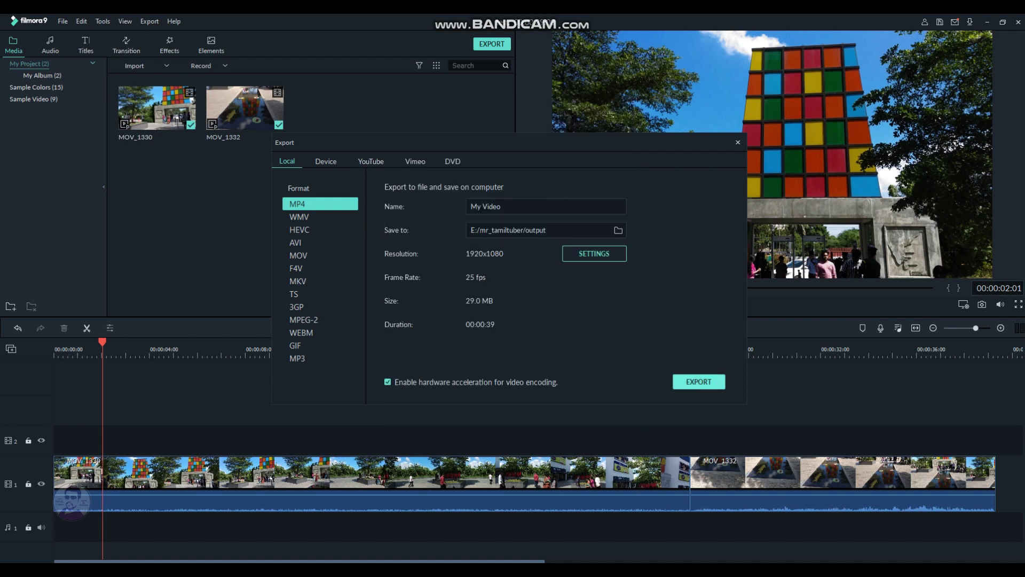
left_click(705, 381)
- In Premiere Pro, examine the Export Settings of MOV_1328: Effects, Audio, and the Video options down to Bitrate Settings
left_click(644, 298)
left_click(553, 256)
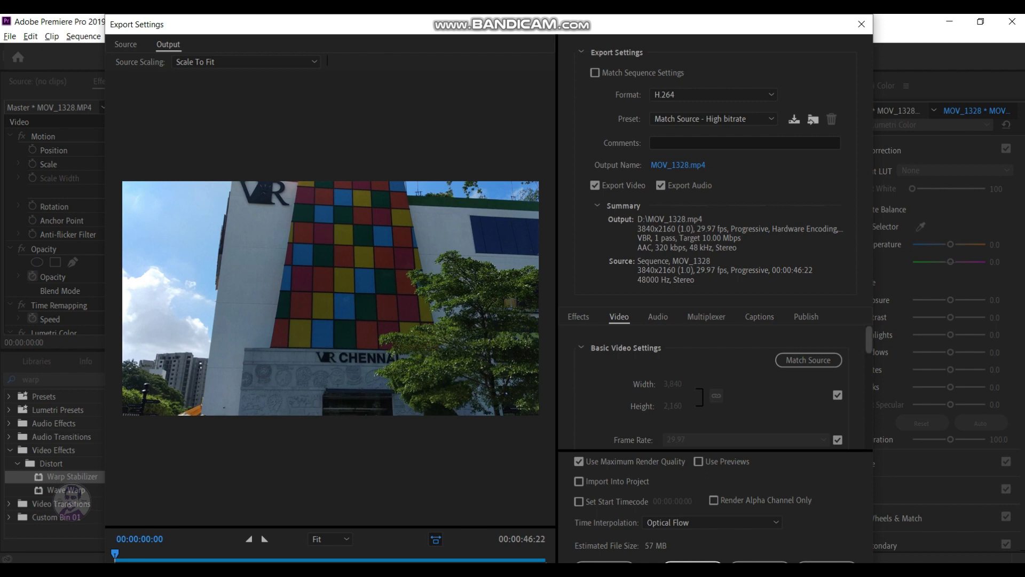
left_click(578, 316)
left_click(629, 319)
left_click(658, 316)
left_click(619, 316)
scroll(714, 388, "down", 3)
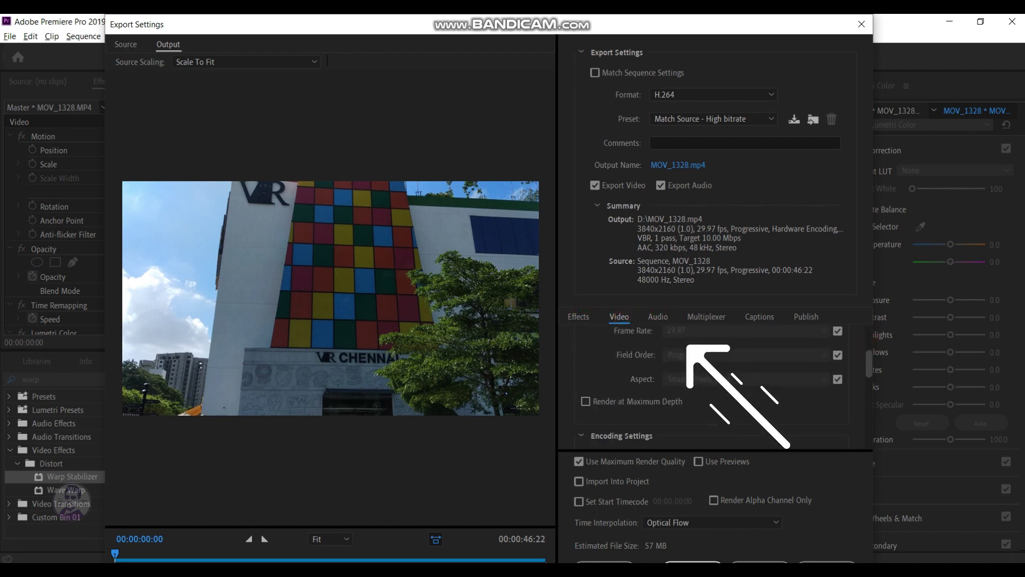
mouse_move(866, 372)
left_mouse_down()
mouse_move(866, 412)
mouse_move(866, 366)
left_mouse_up()
left_click(675, 35)
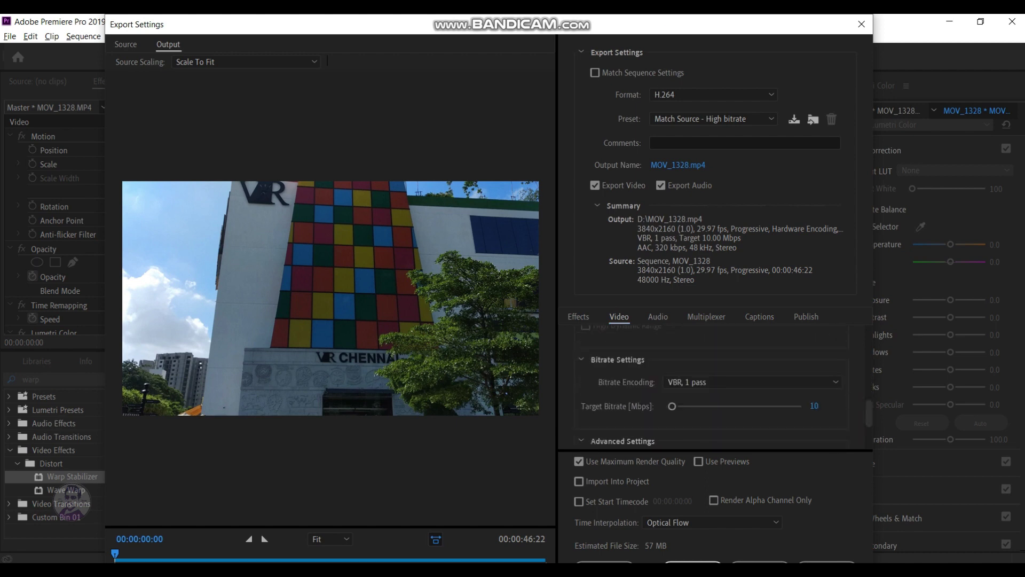
- Start exporting MOV_1328 as H.264, cancel the encoding, and return to Filmora9's export dialog
left_click(759, 562)
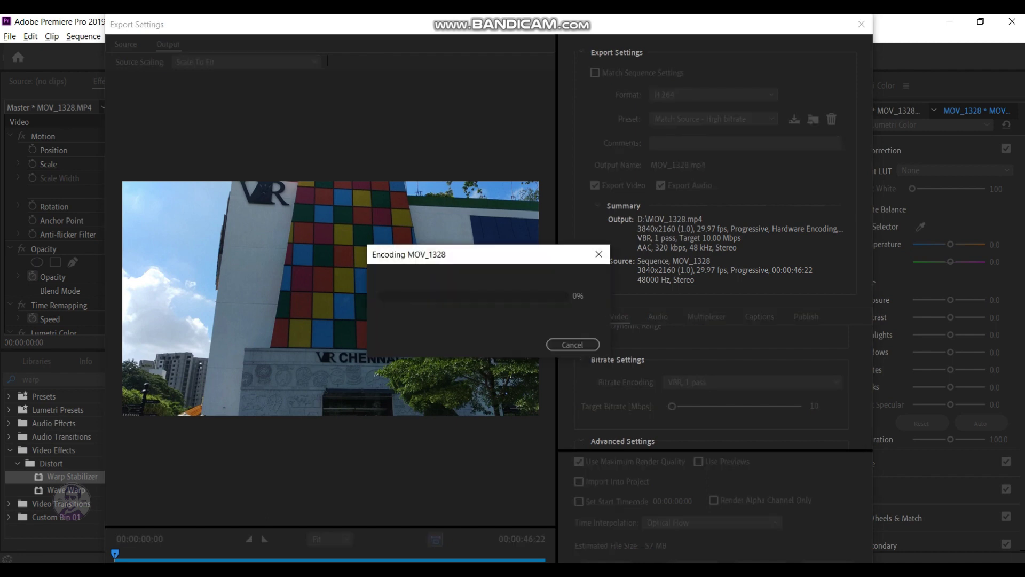
key("Escape")
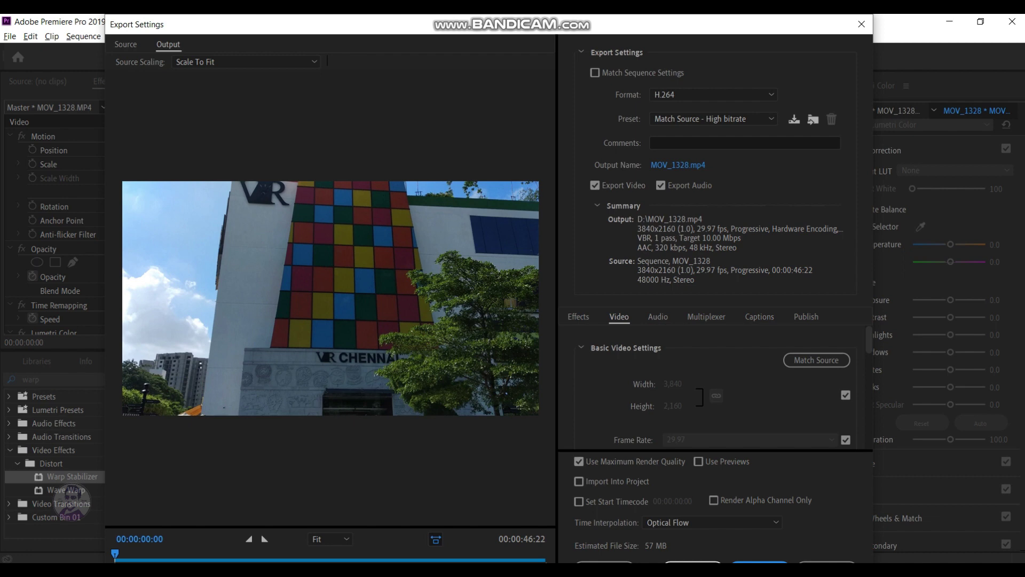
left_click(478, 569)
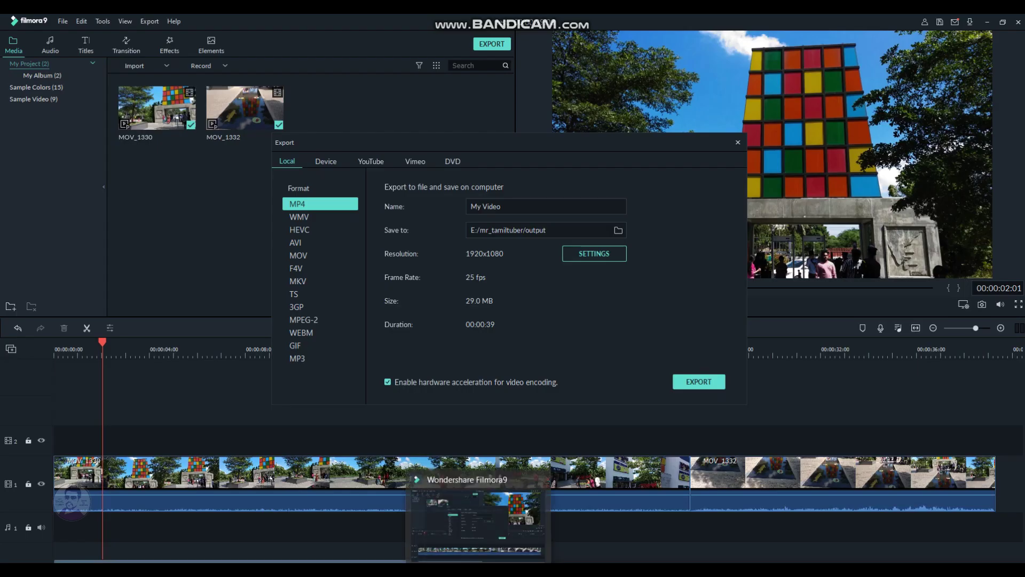